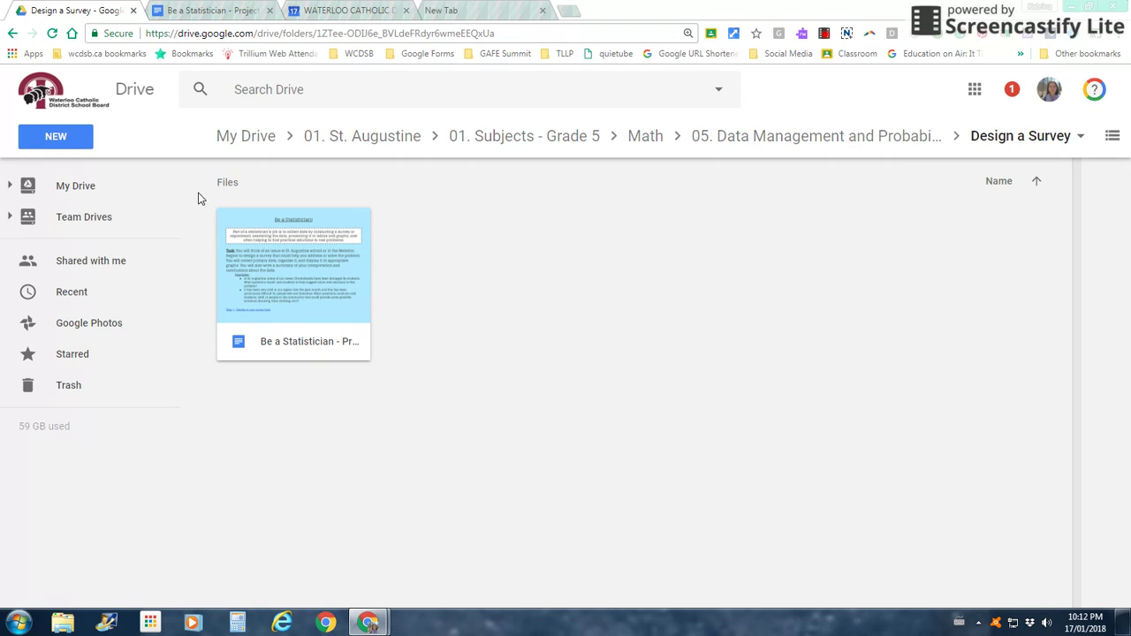
Create a new blank Google Forms form in the Design a Survey folder.
click(65, 139)
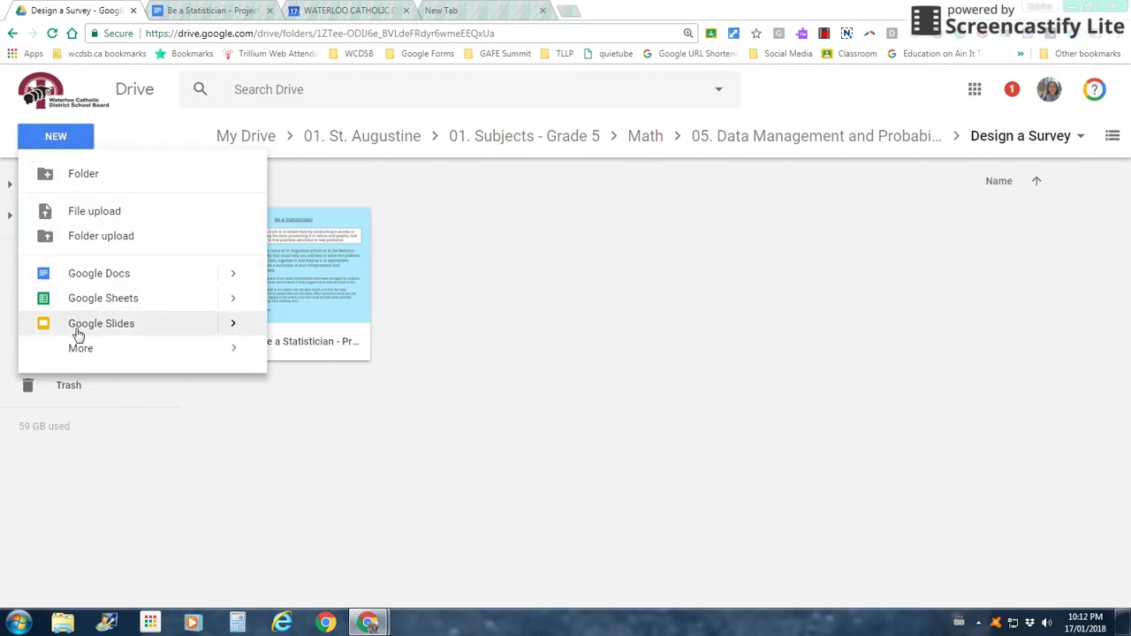
mouse_move(76, 357)
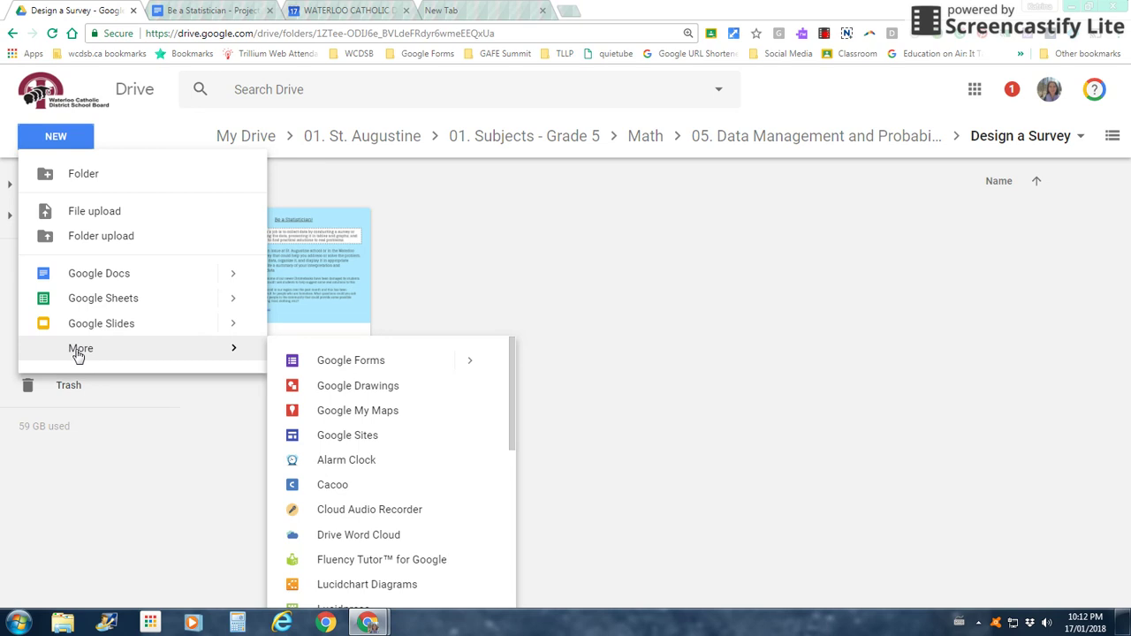
click(323, 363)
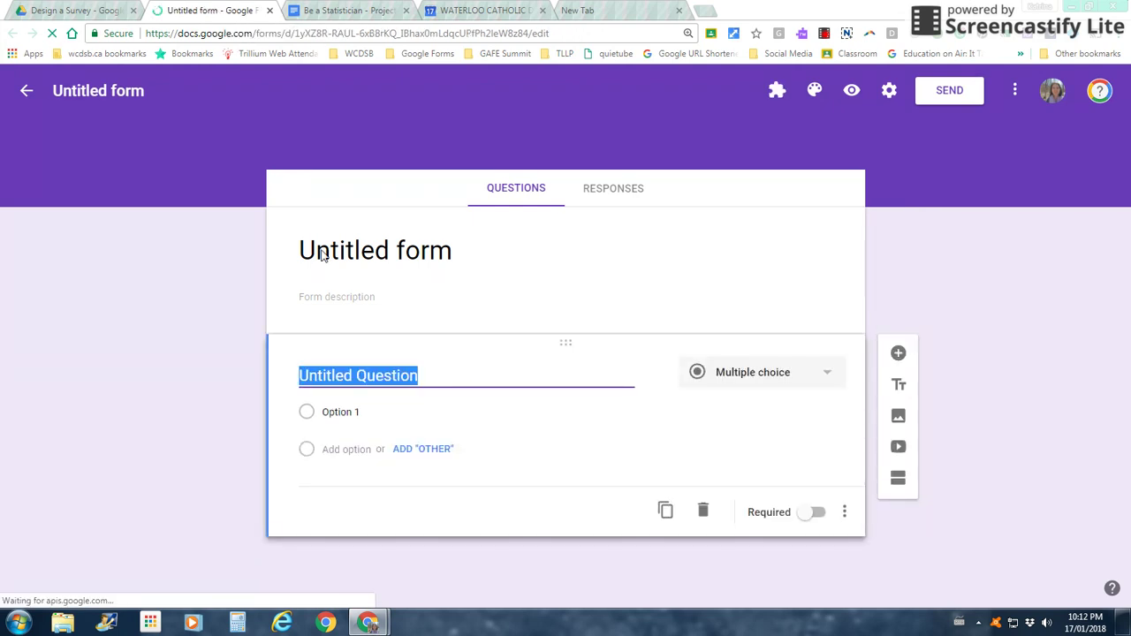
Title the form "Technology Use at St. Augustine CES" and give the form file the same name.
click(353, 251)
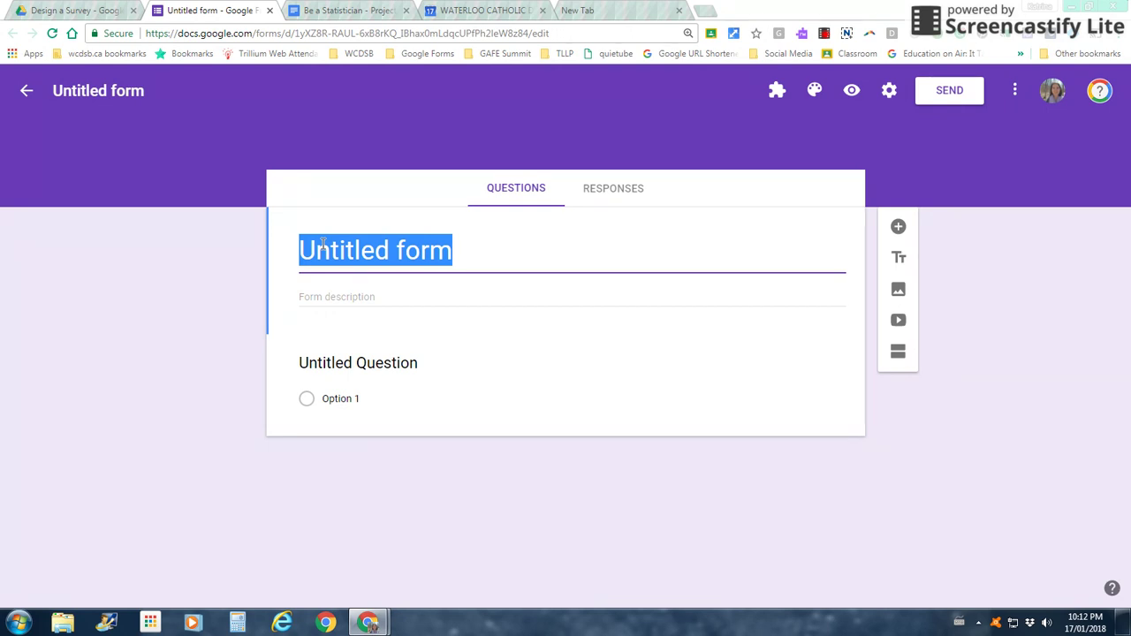
text(Technolog)
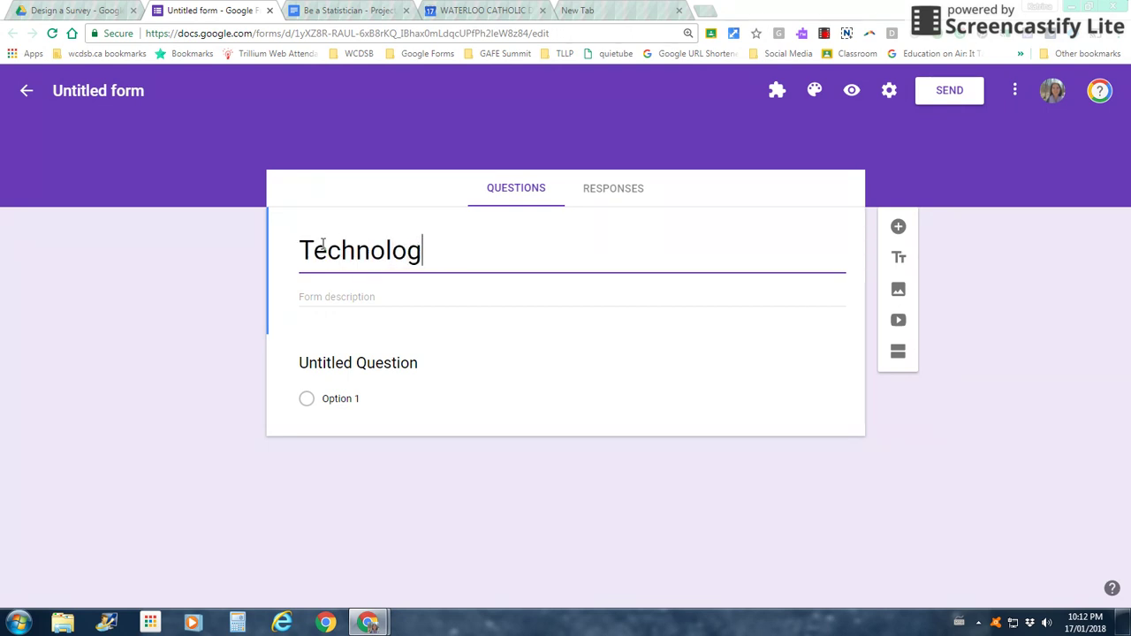
text(y Use at St.)
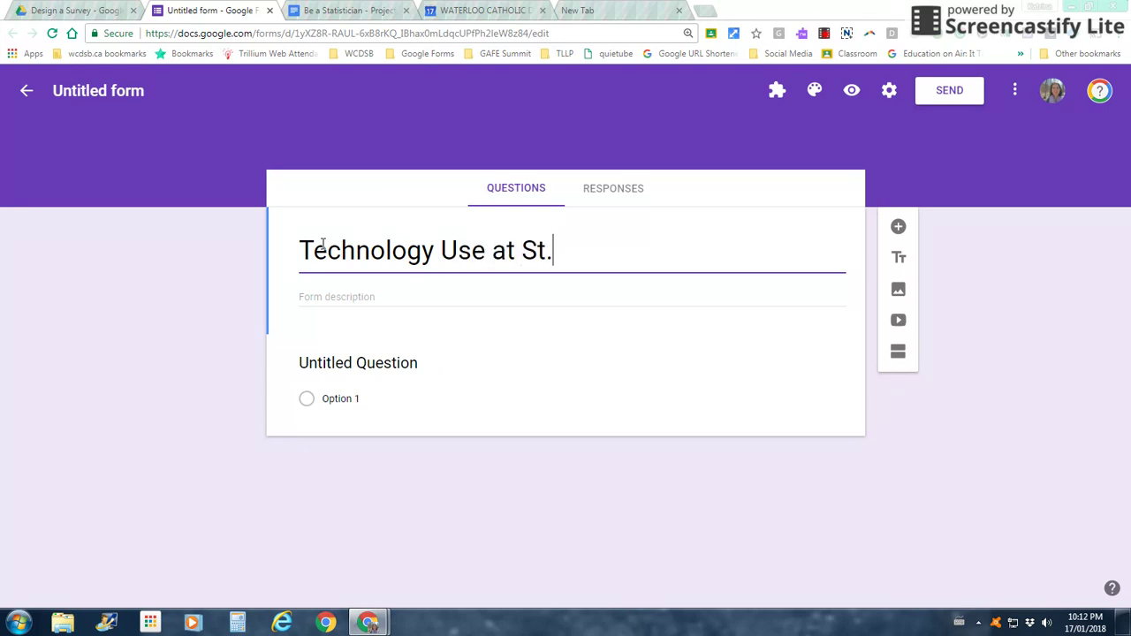
text( Augustine C)
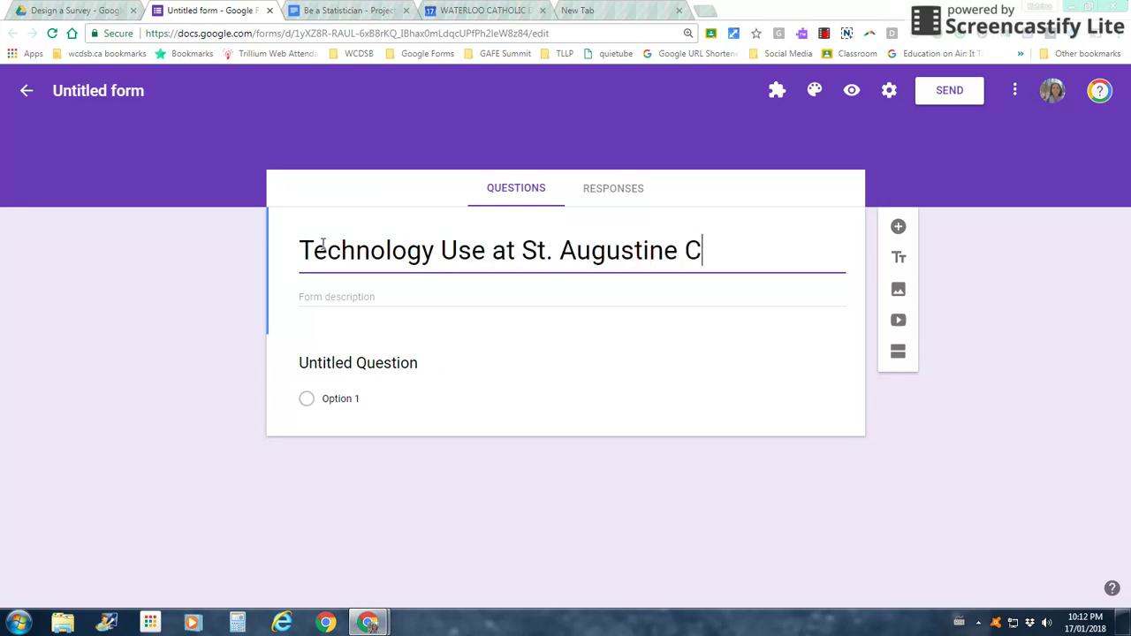
text(ES)
click(152, 262)
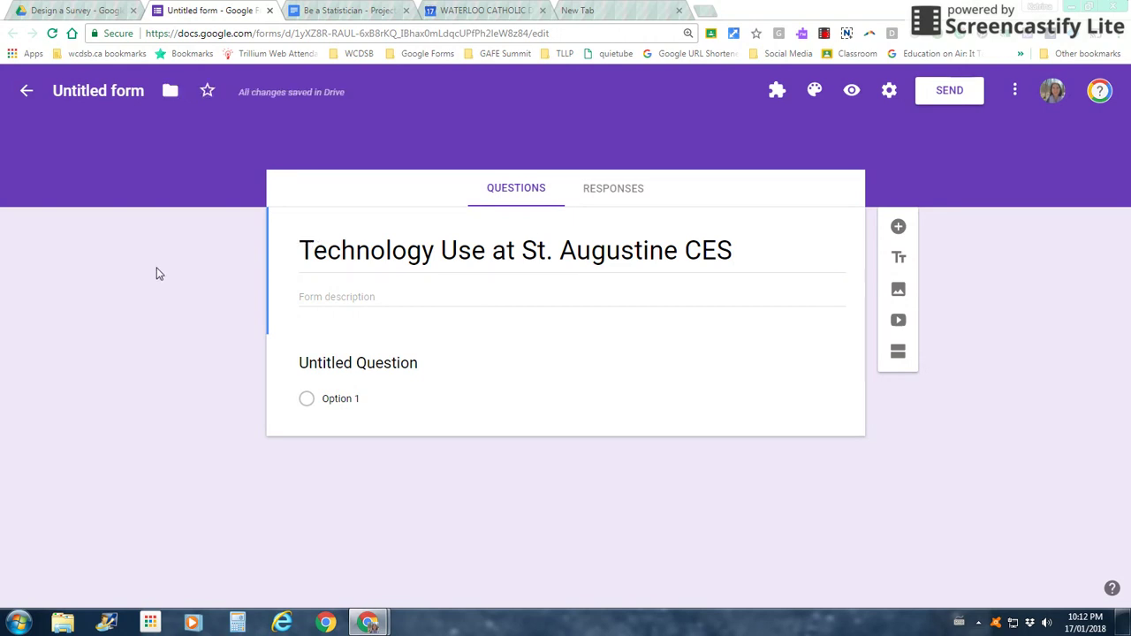
click(77, 91)
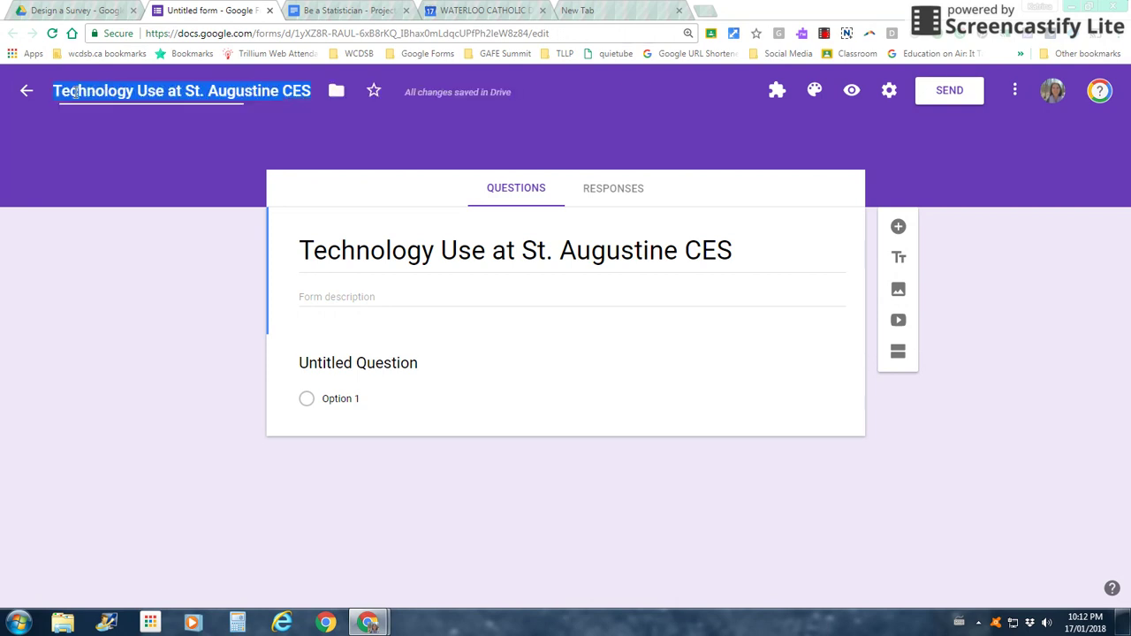
click(139, 233)
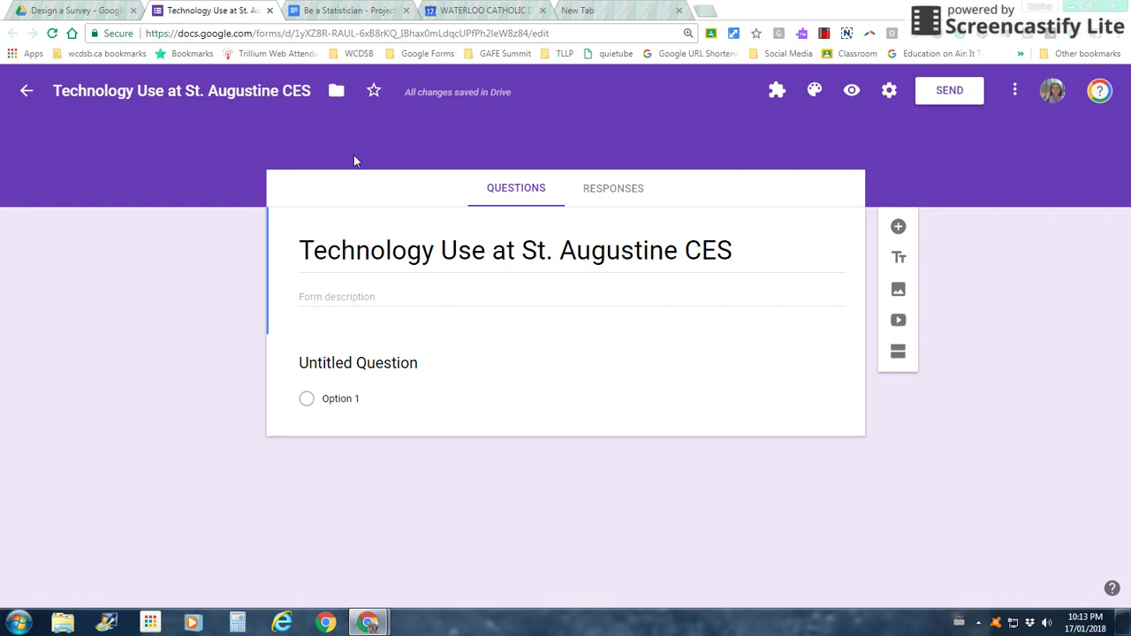
Begin the form description with "Please answer the following questions about technology use at our school.".
click(355, 298)
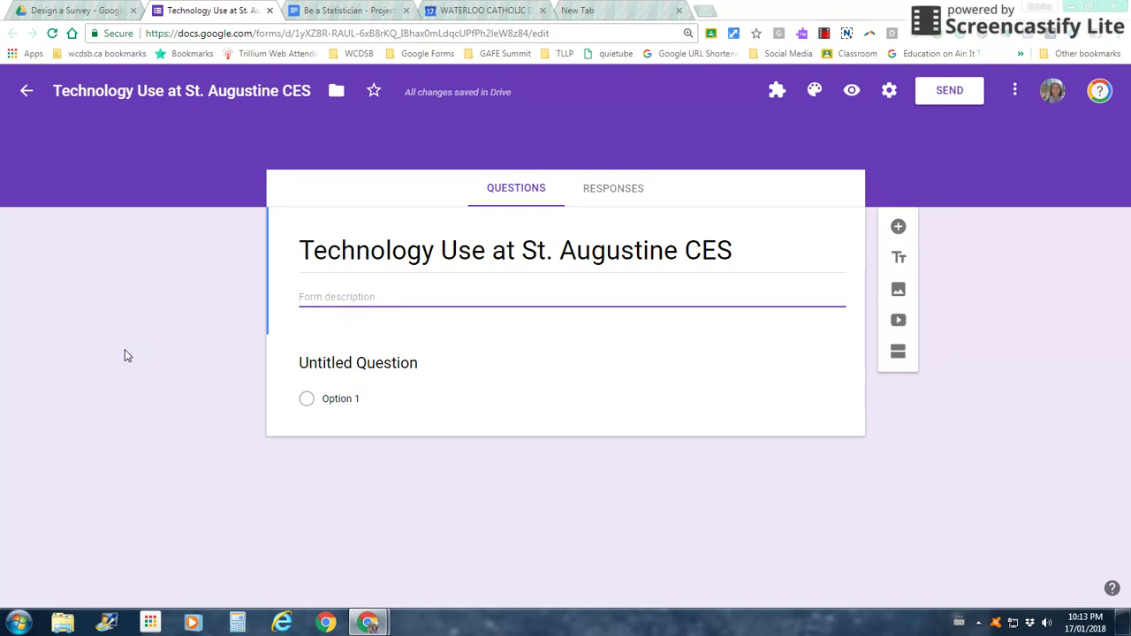
text(Please answer th)
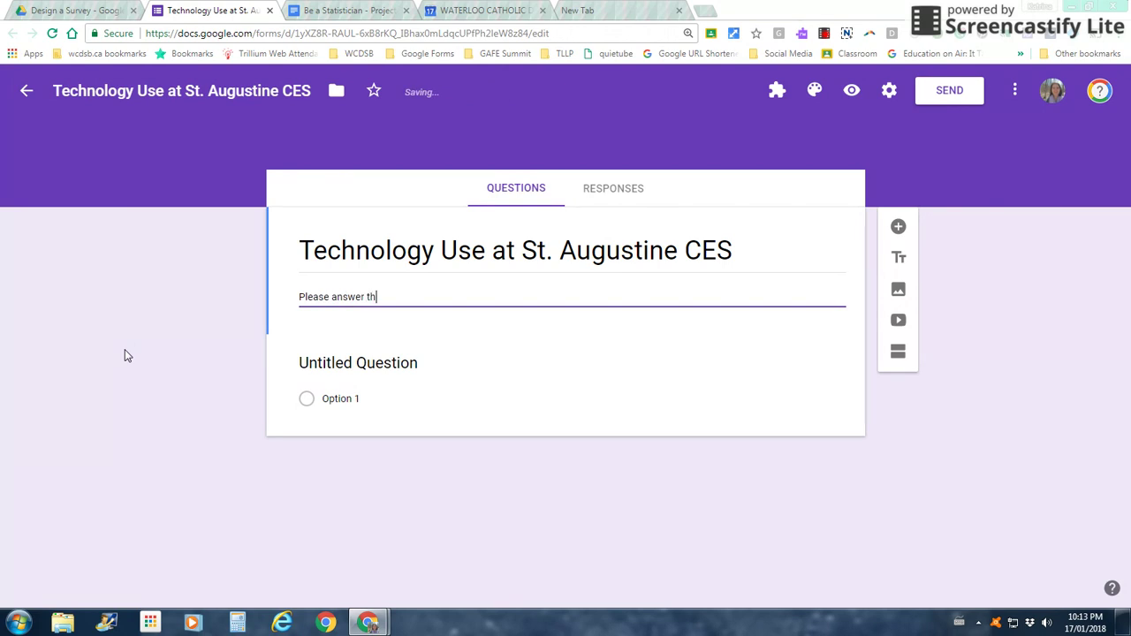
text(e following qu)
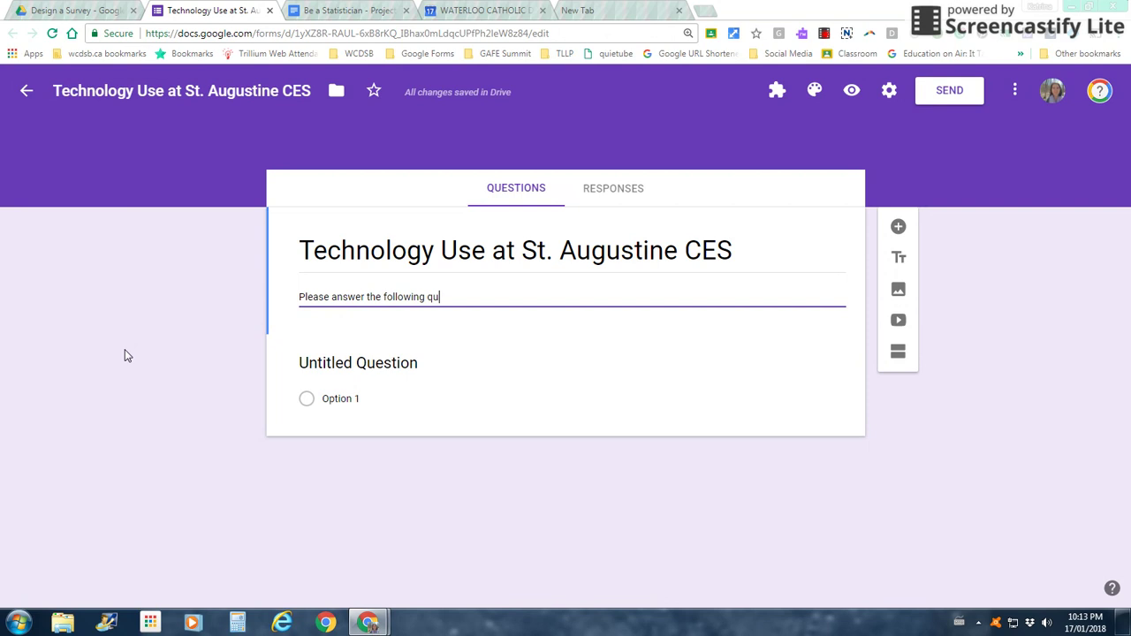
text(estions about)
text( tech)
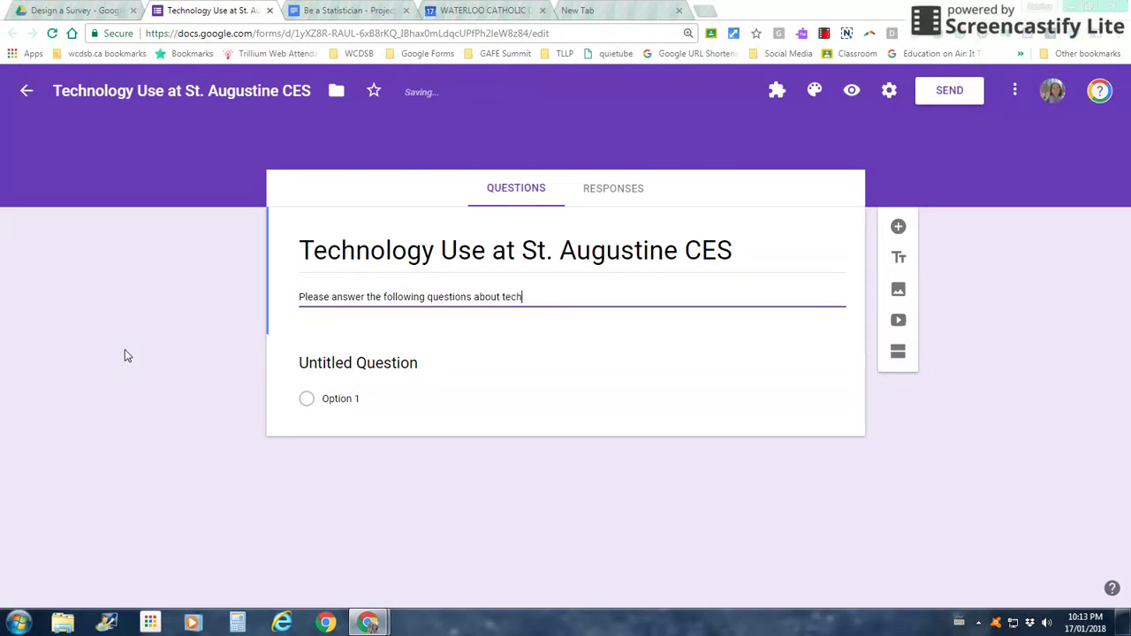
text(nology use )
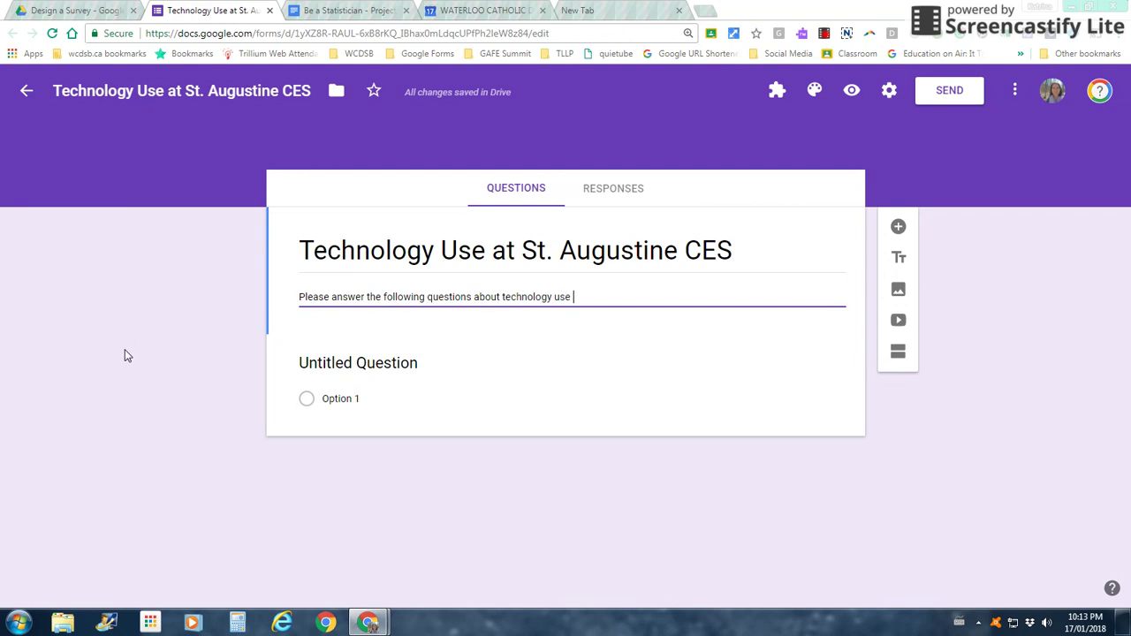
text(at St. )
text( schoo)
text(l.)
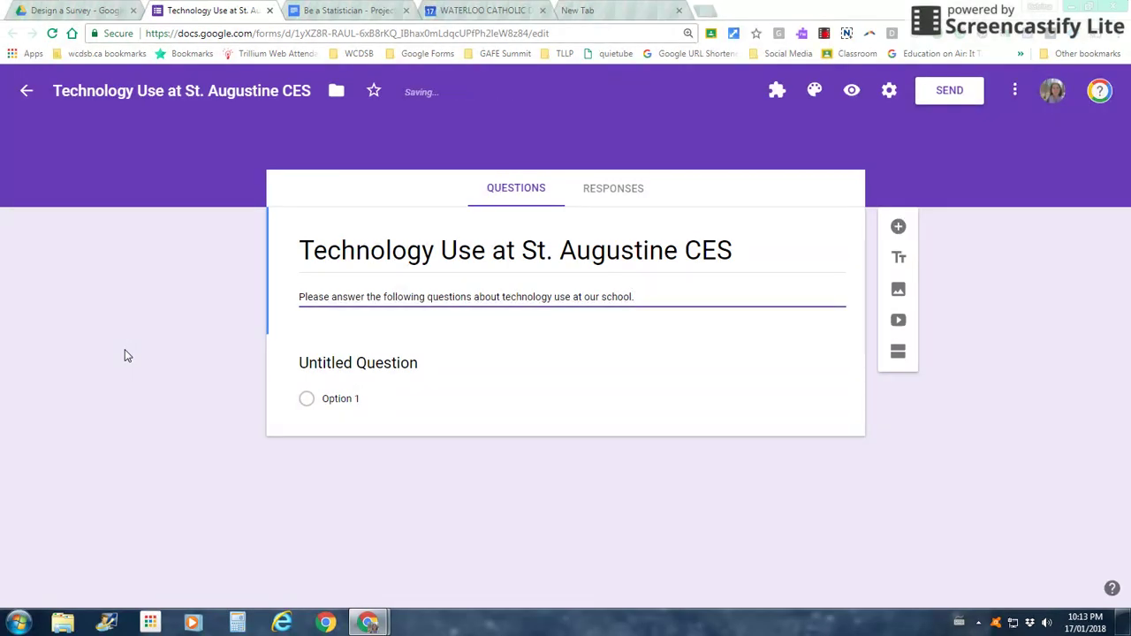
Extend the form description with "Please answer as accurately as possible as I will be creating follow-up suggestions or solutions.".
text( Please answe)
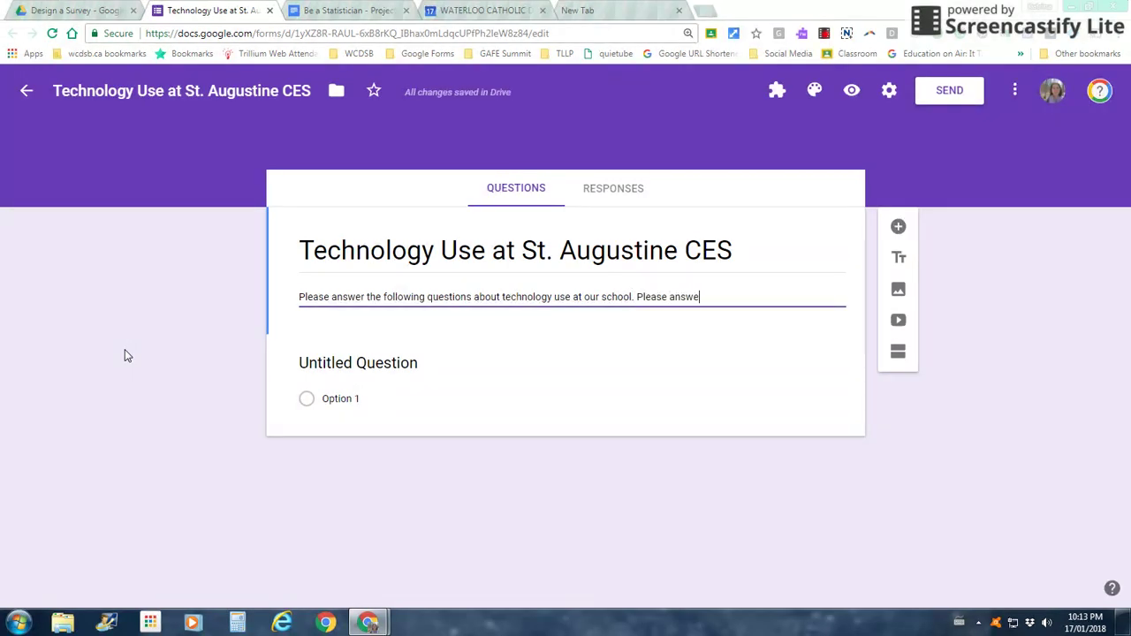
text(r as accurately as possible)
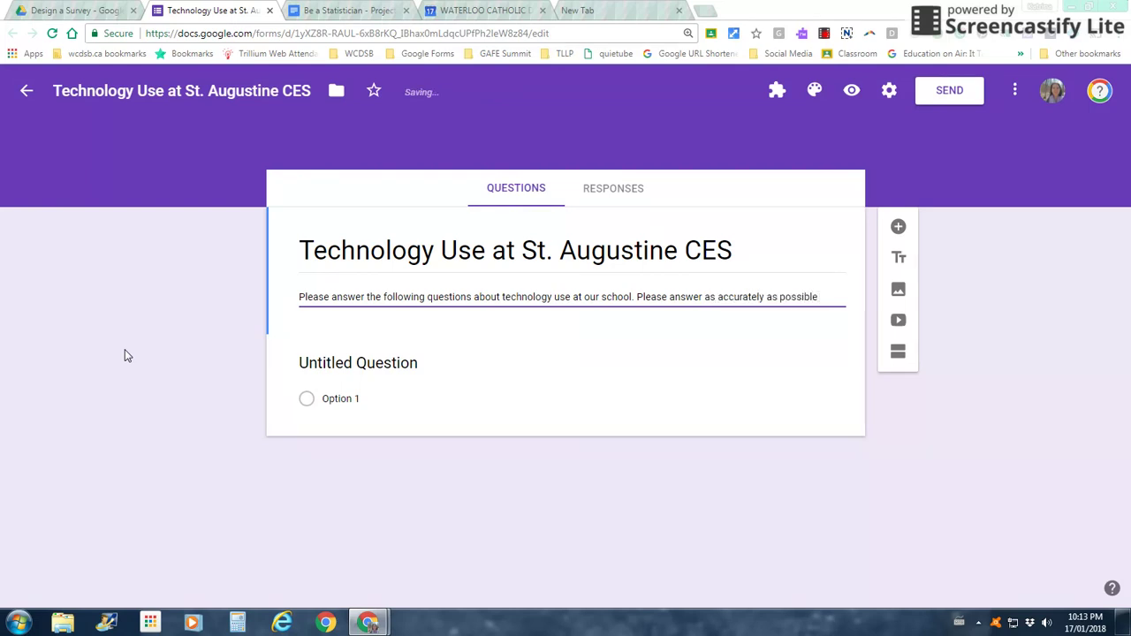
text( as I will be c)
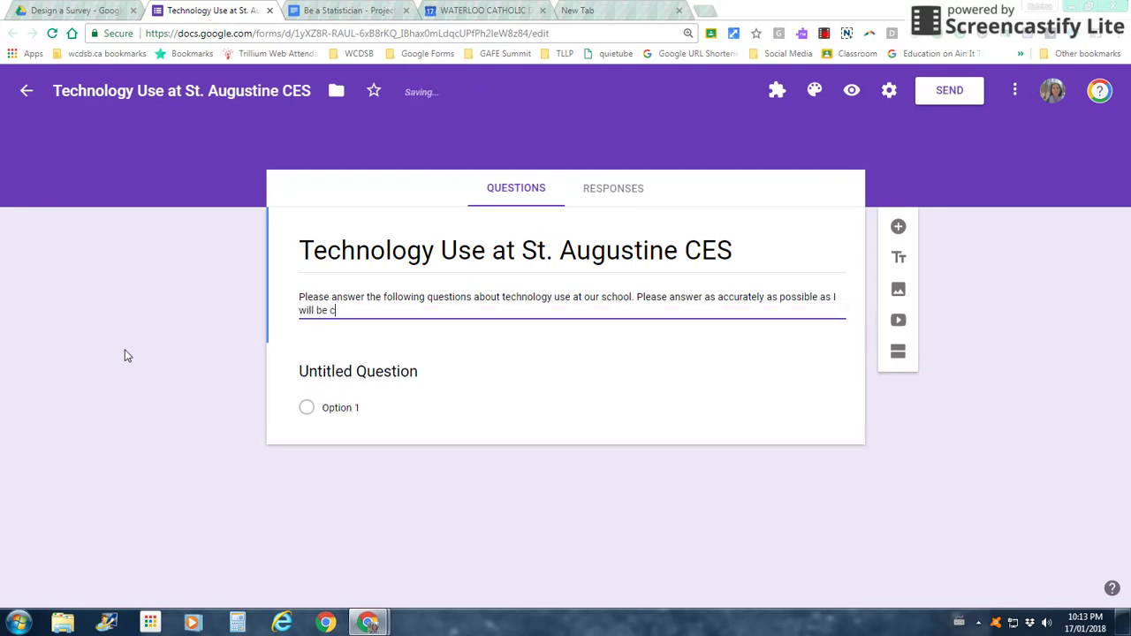
text(reating a)
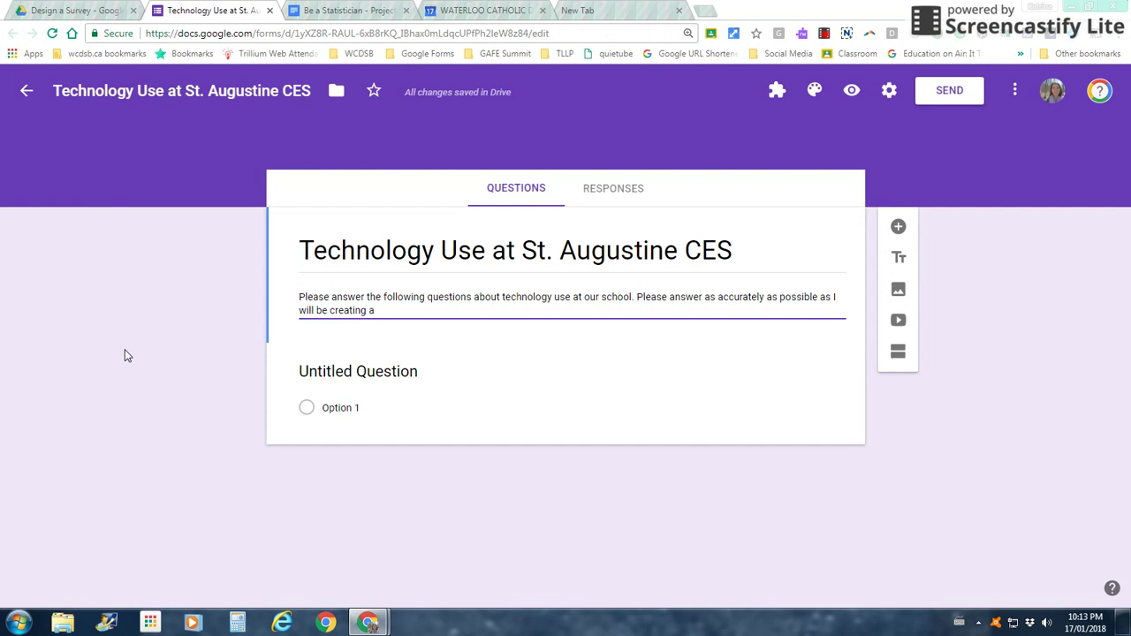
key(BackSpace)
text(follow-up suggestions)
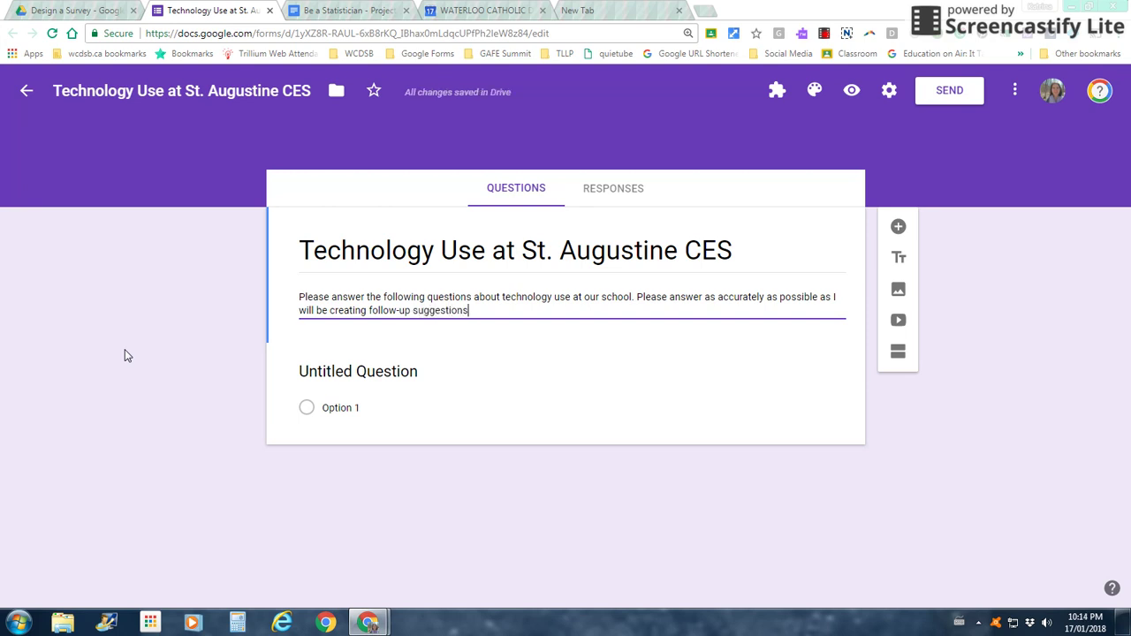
text( or solutions.)
Write the first question as "How often do you use technology at St. Augustine school?" with the Multiple choice type.
click(397, 368)
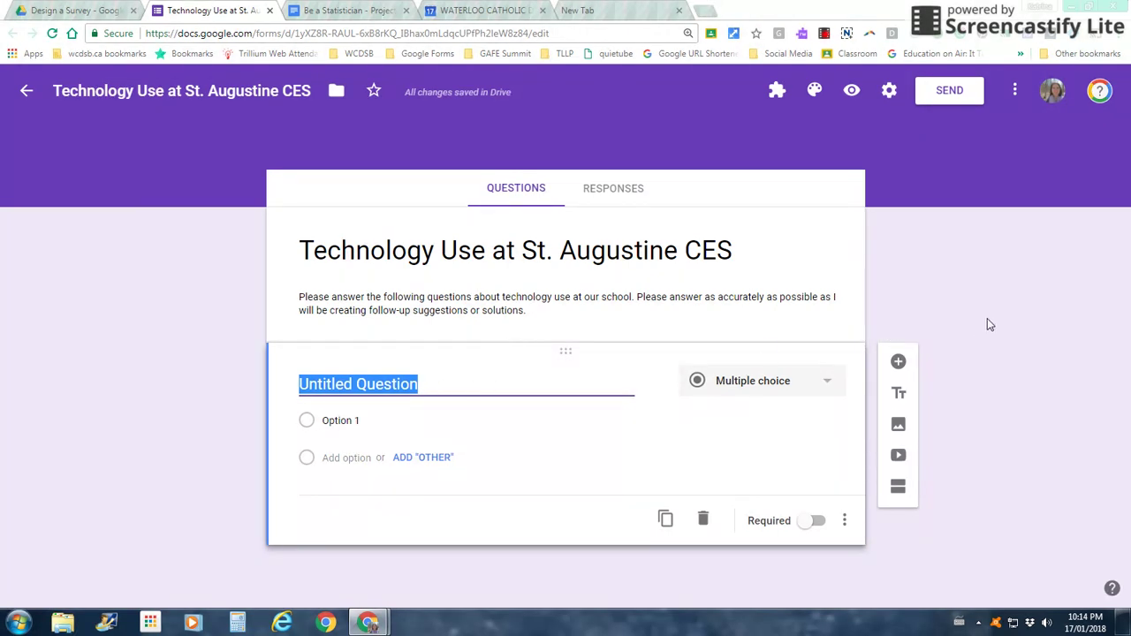
text(How)
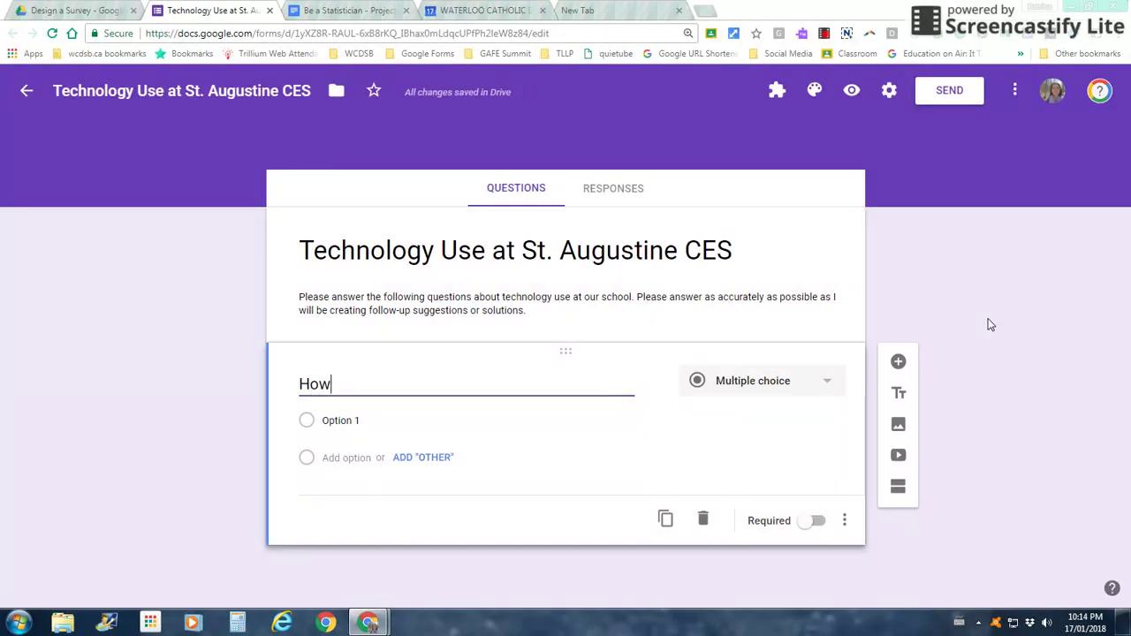
text( often)
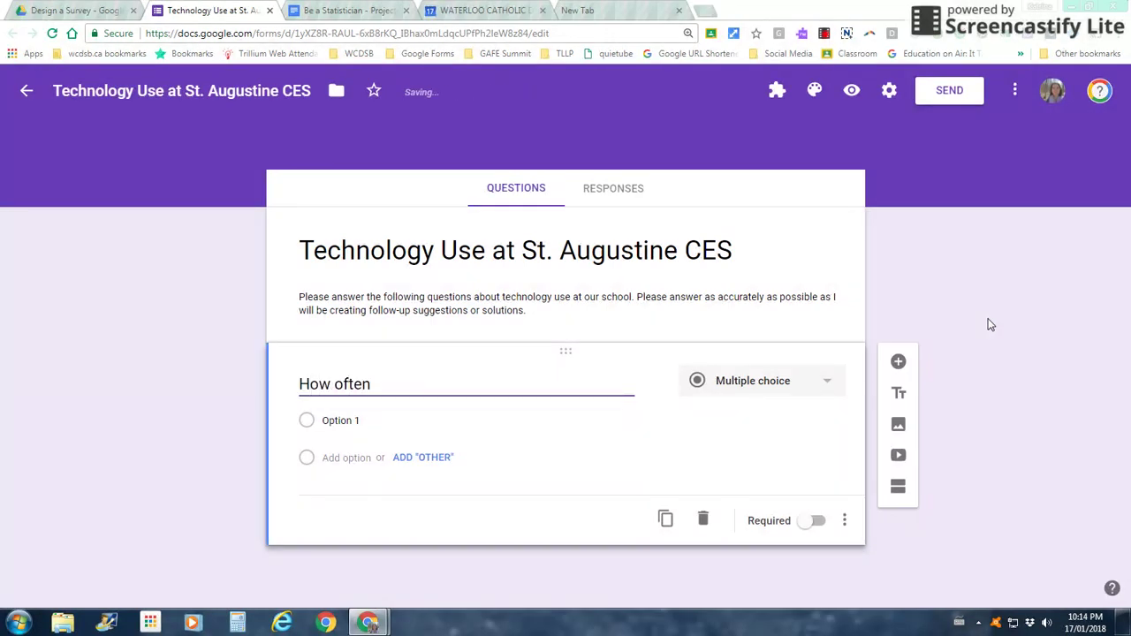
text( do you use tec)
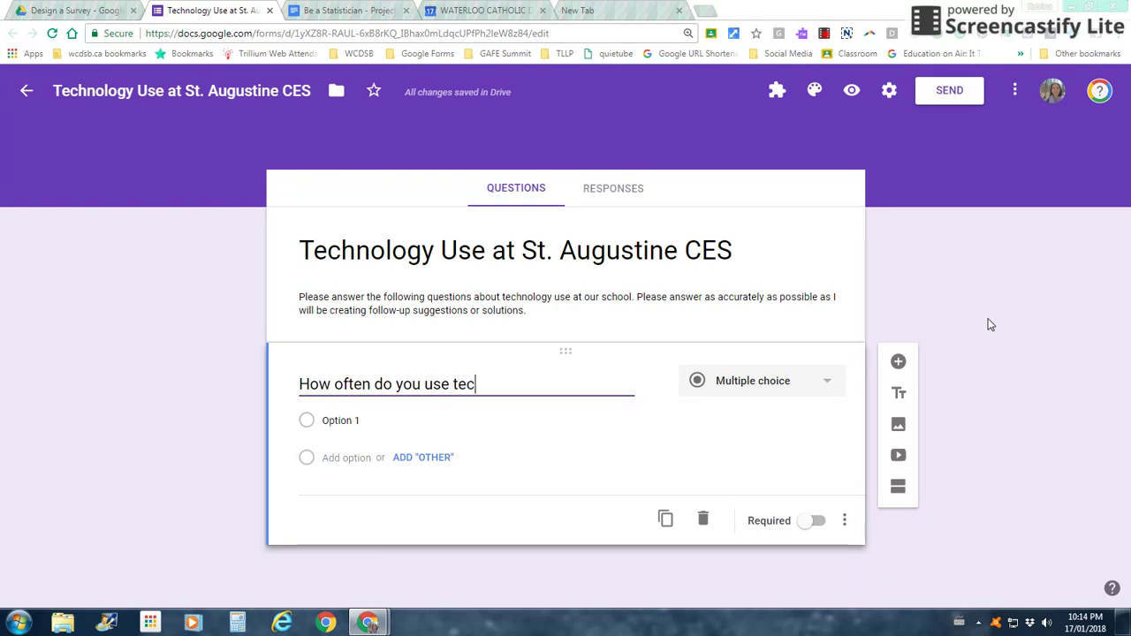
text(hnology at)
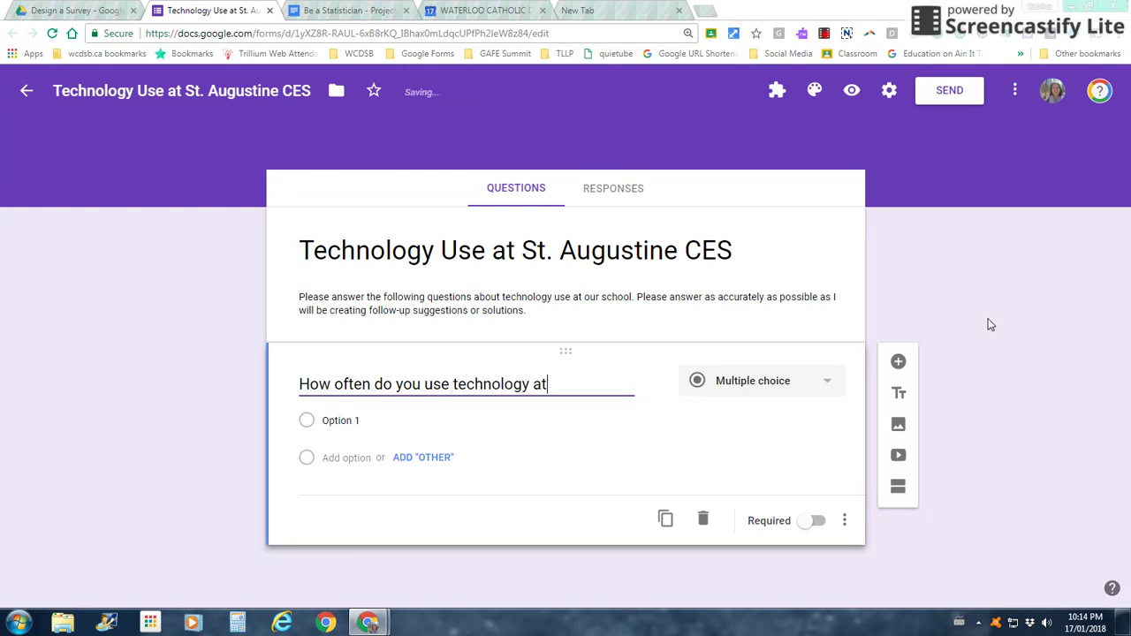
text( St. Aug)
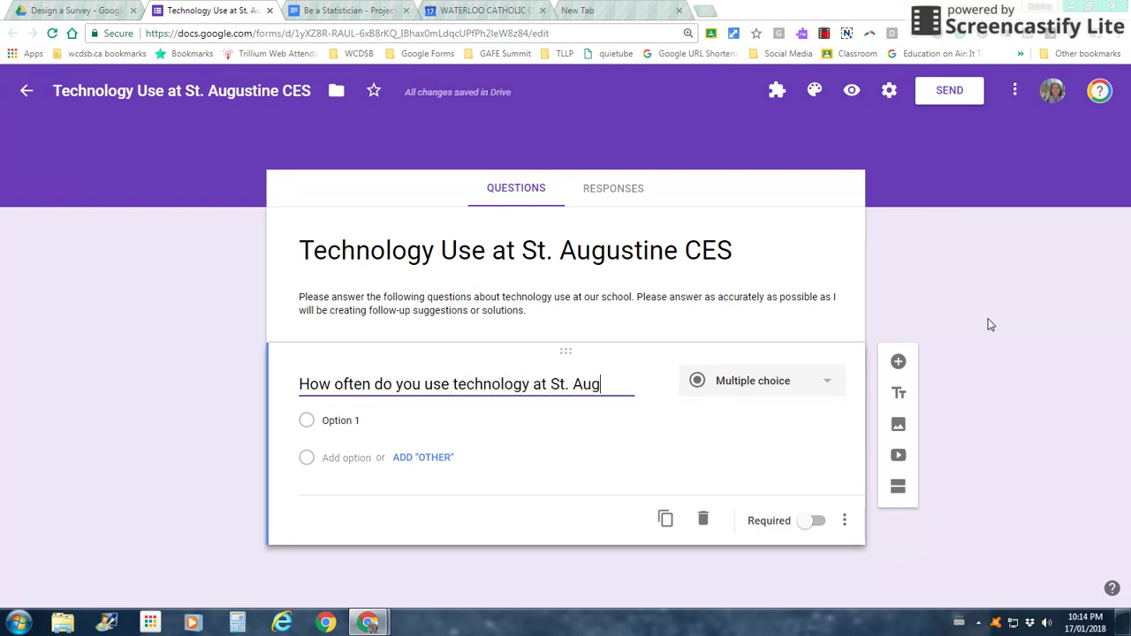
text(ustine school?)
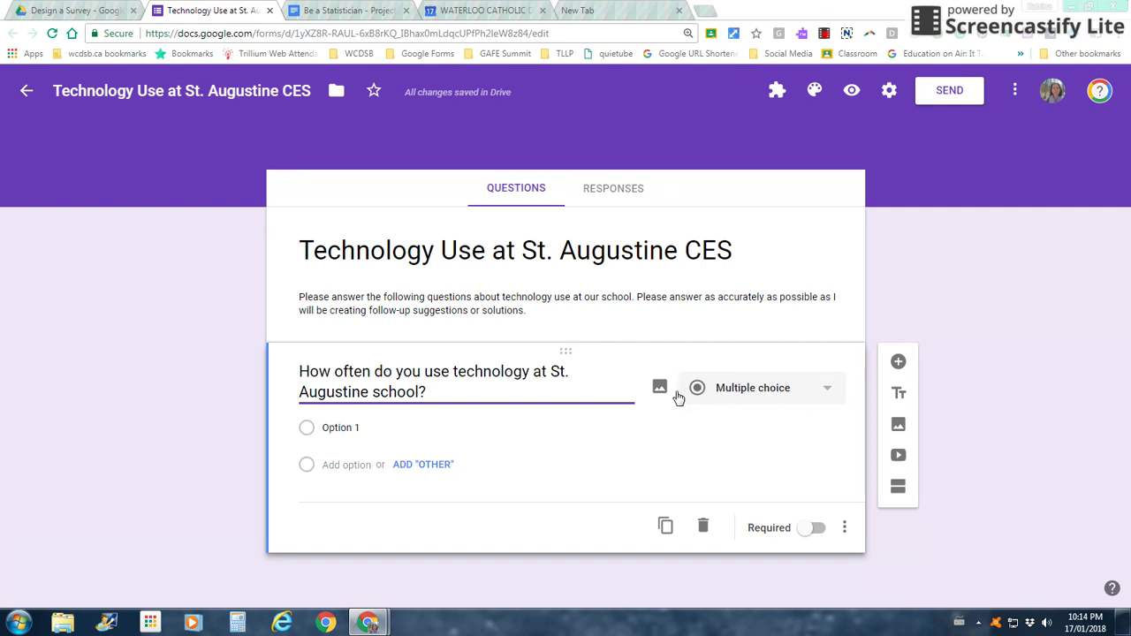
click(745, 397)
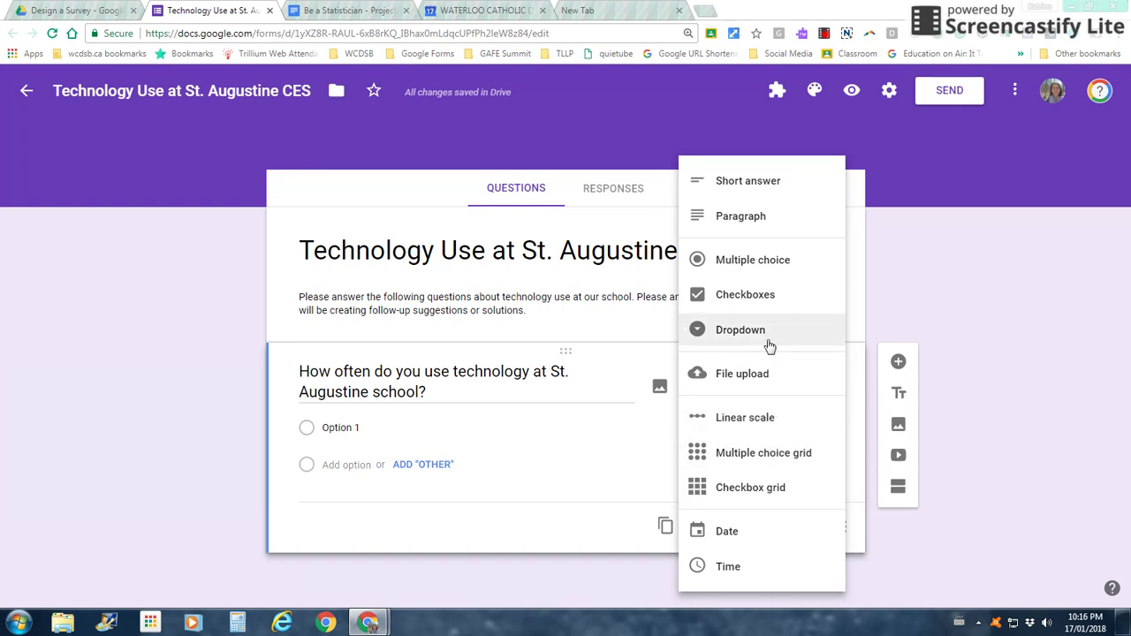
click(741, 268)
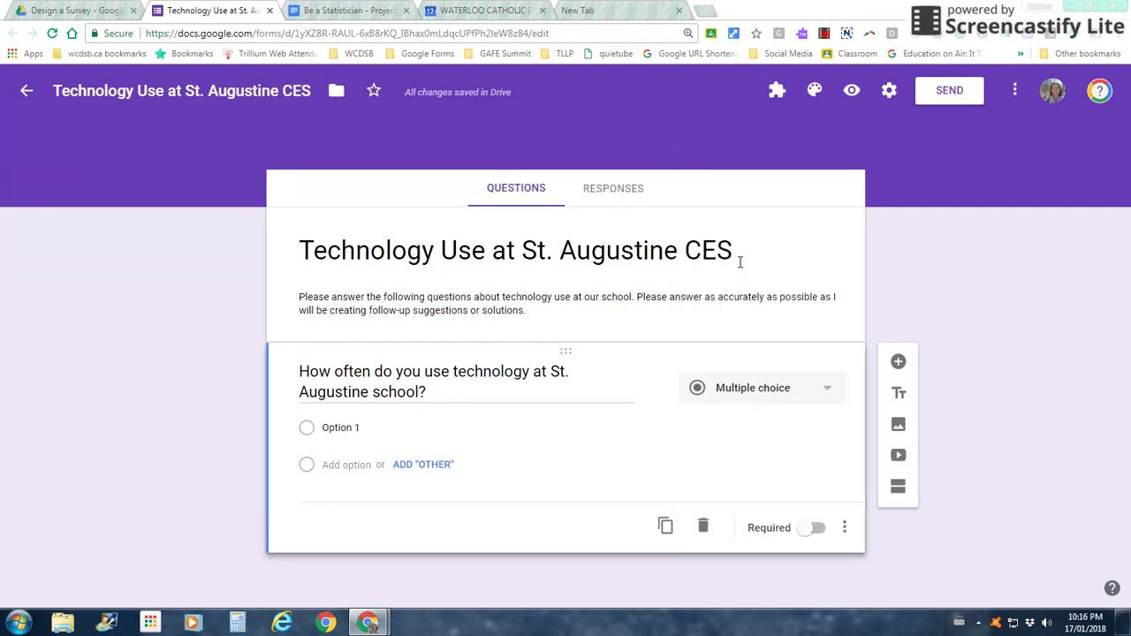
Enter "Every Day" and "Every other day" as the first two answer options of the technology-frequency question.
click(350, 426)
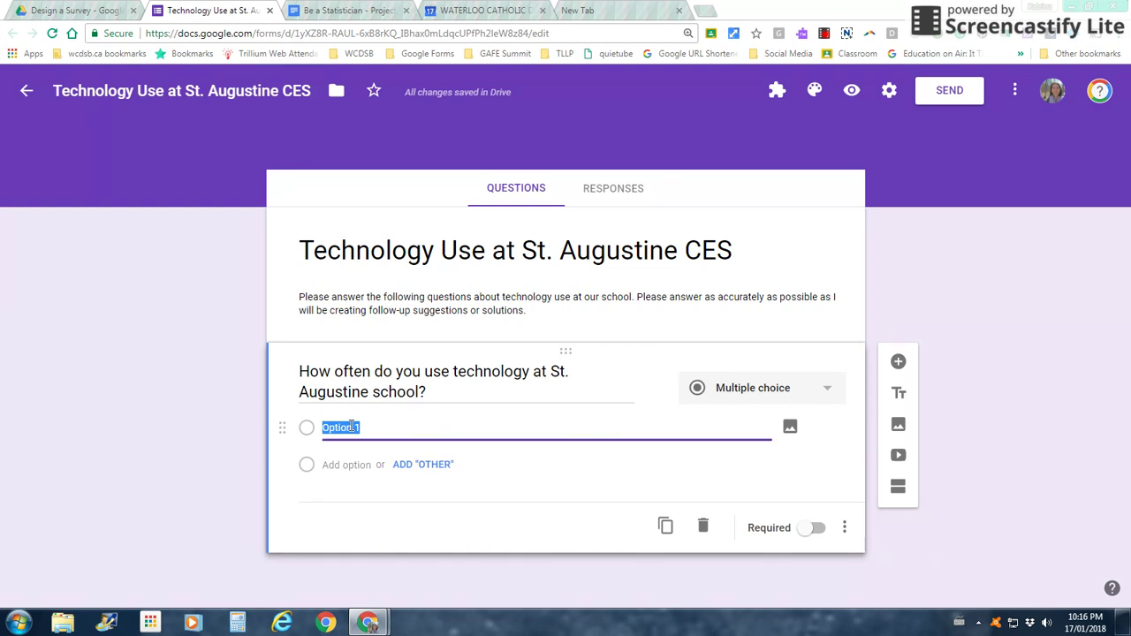
text(Every day)
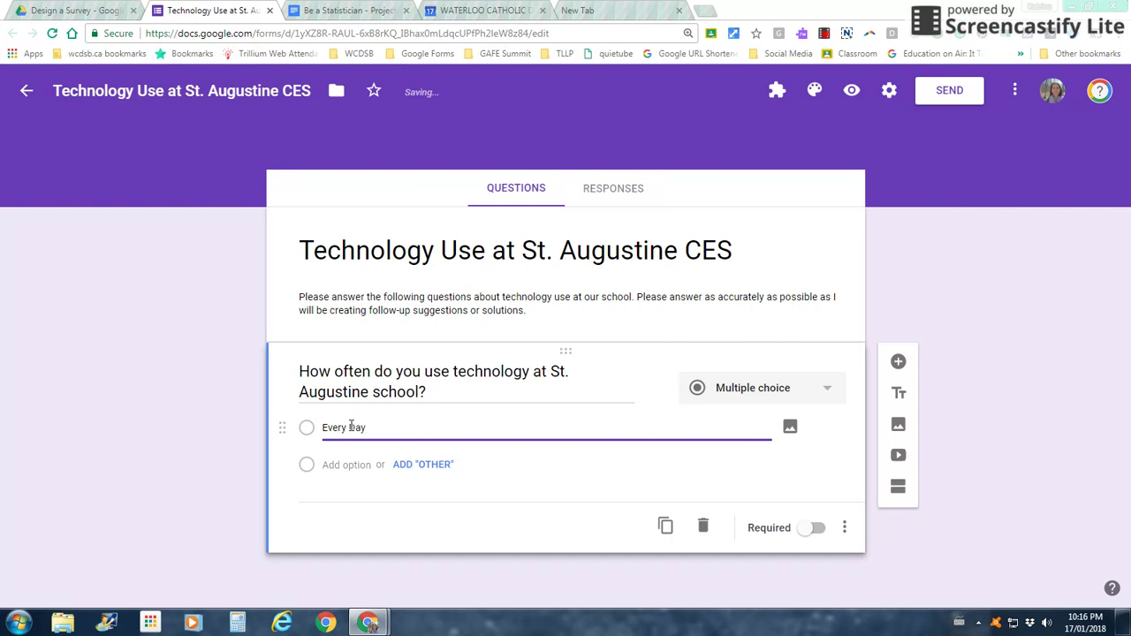
double_click(358, 427)
text(Day)
click(337, 466)
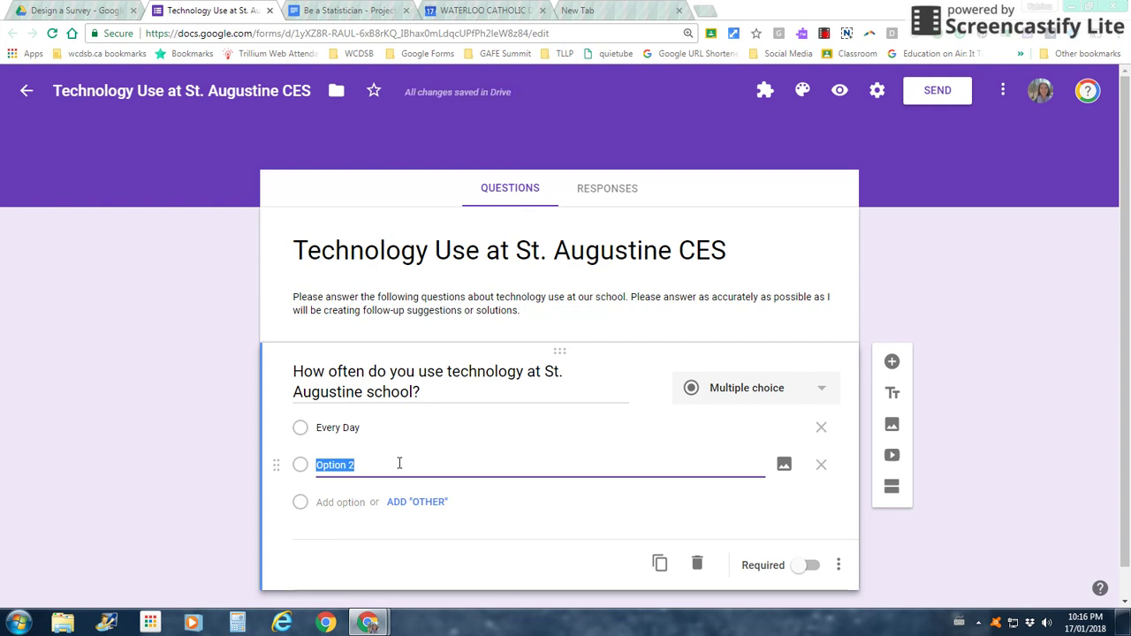
text(Every other day)
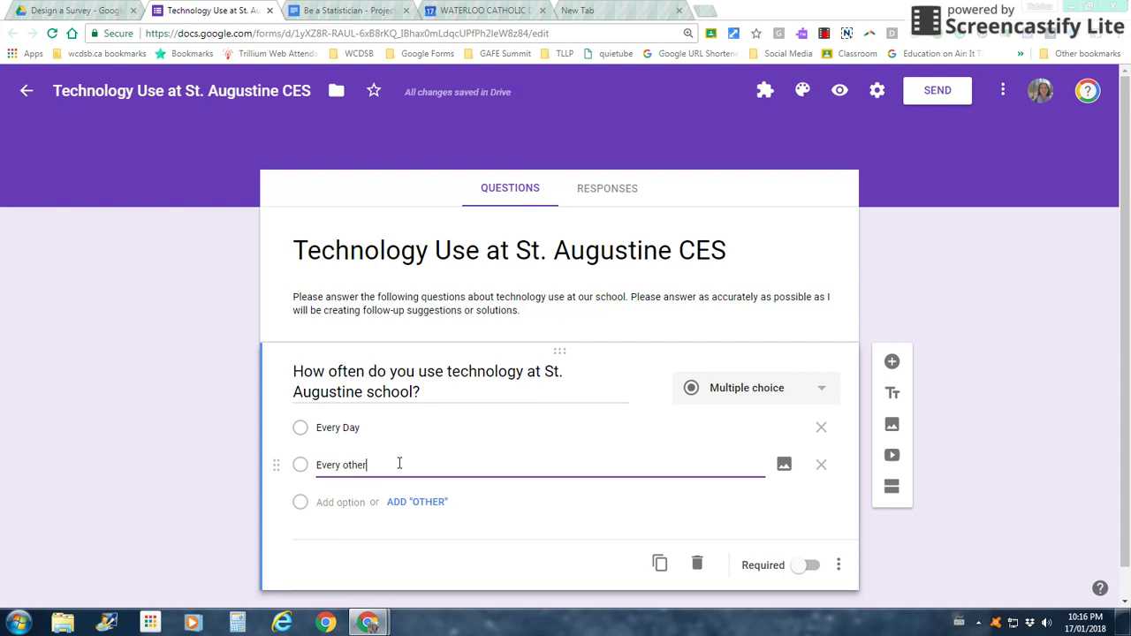
Add a third answer option reading "2 time as week" to the question.
click(353, 502)
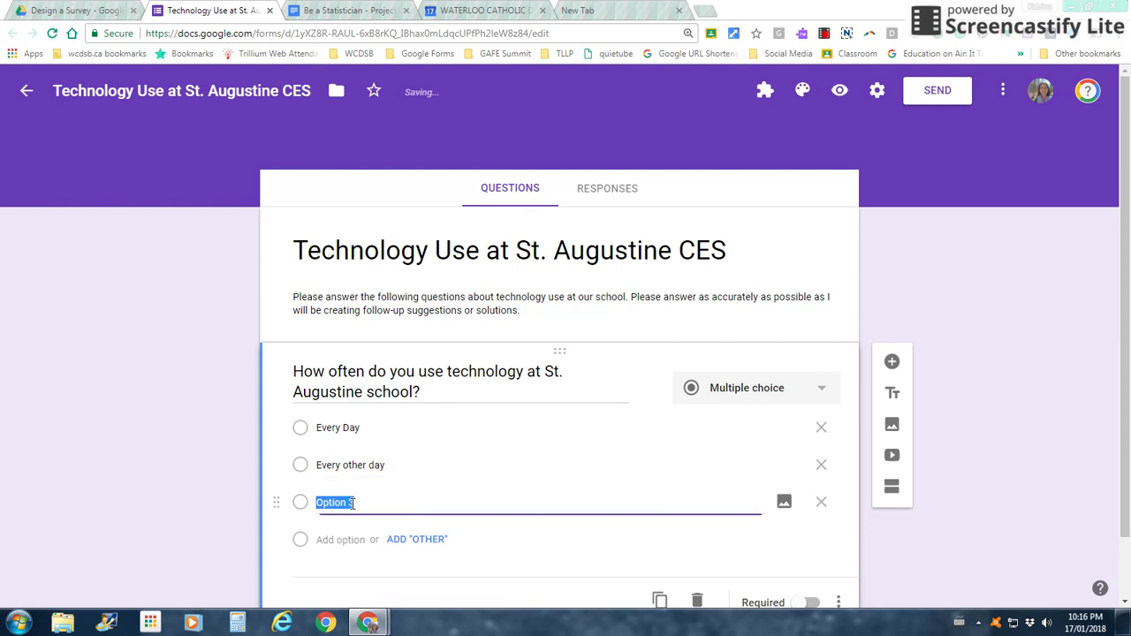
click(385, 464)
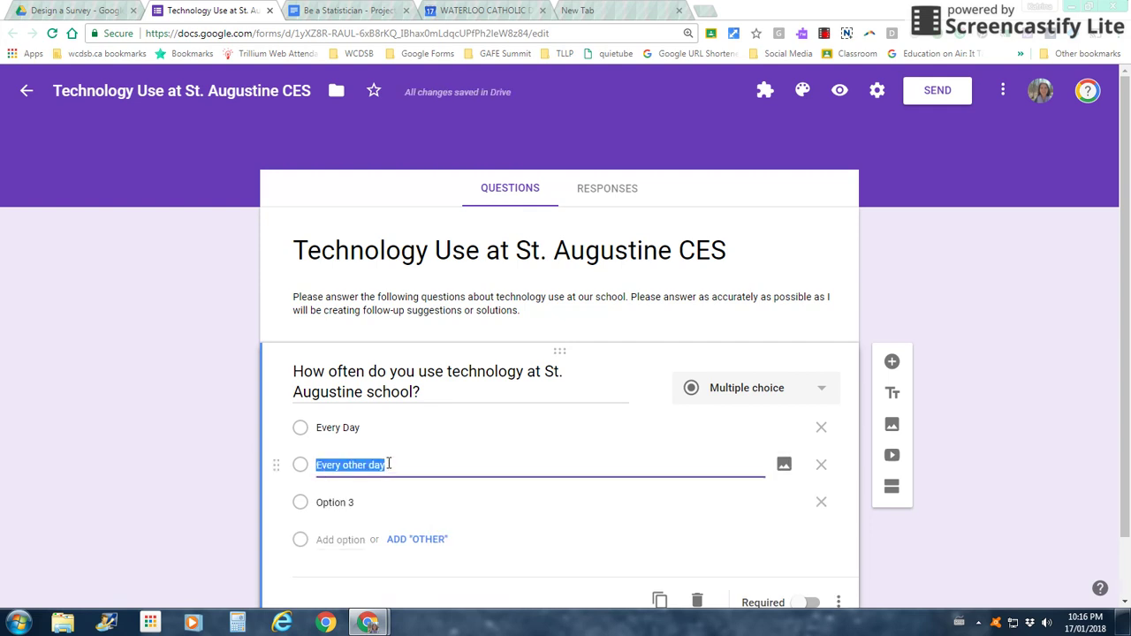
click(390, 463)
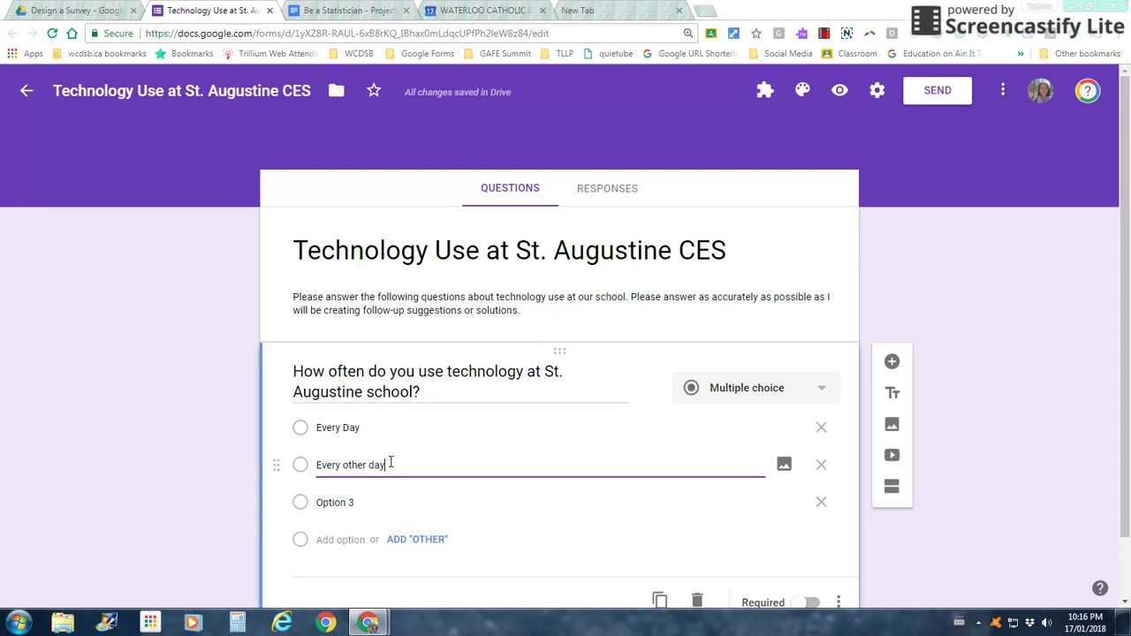
drag(386, 465, 345, 468)
click(331, 502)
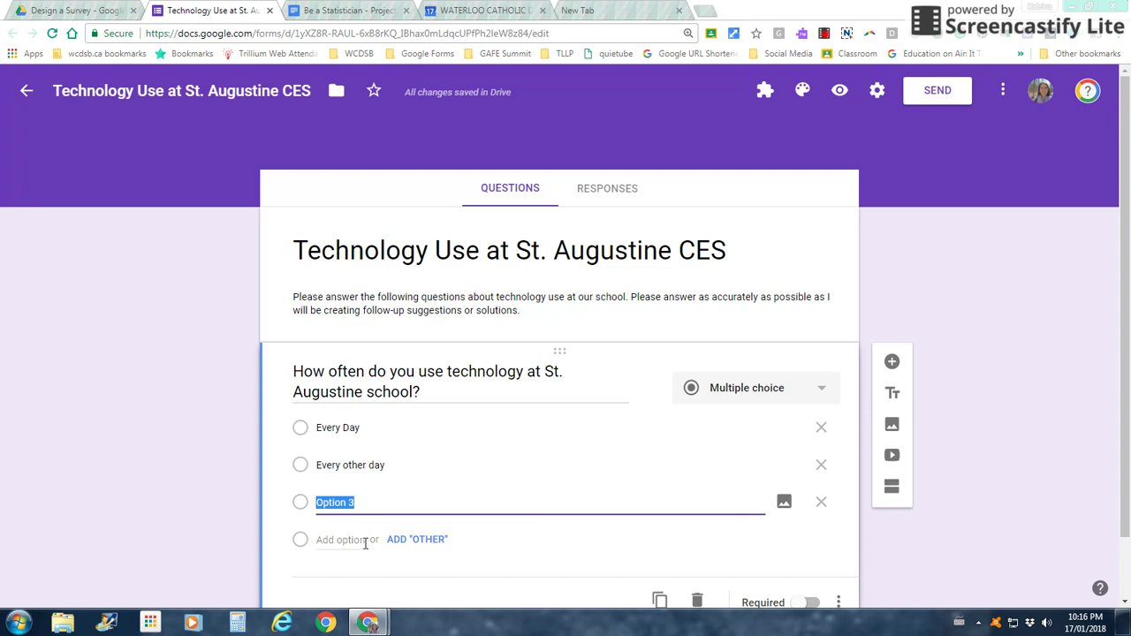
text(2 time as week)
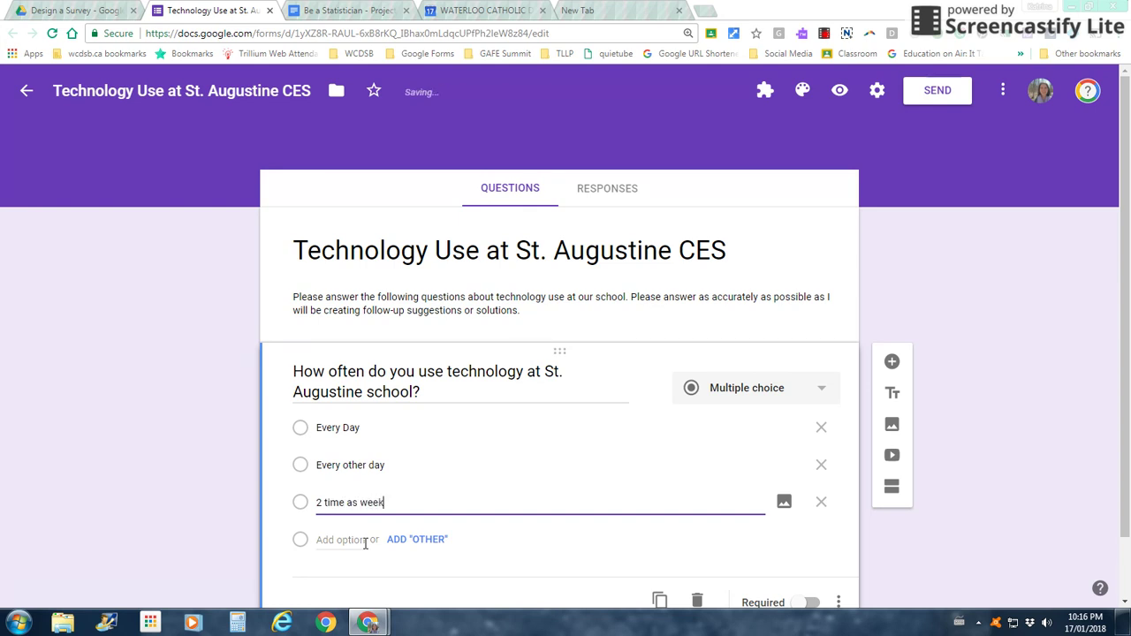
Reword the three answer options as "5 days a week", "4 days a week" and "3 days a week".
drag(369, 429, 321, 430)
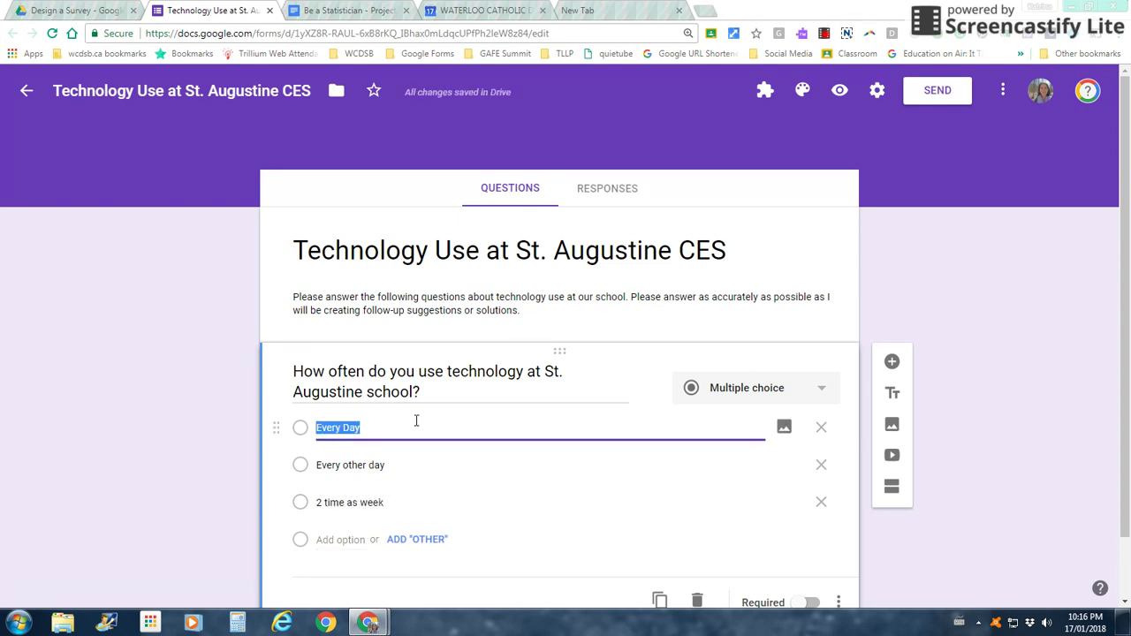
text(5 days a week)
click(393, 465)
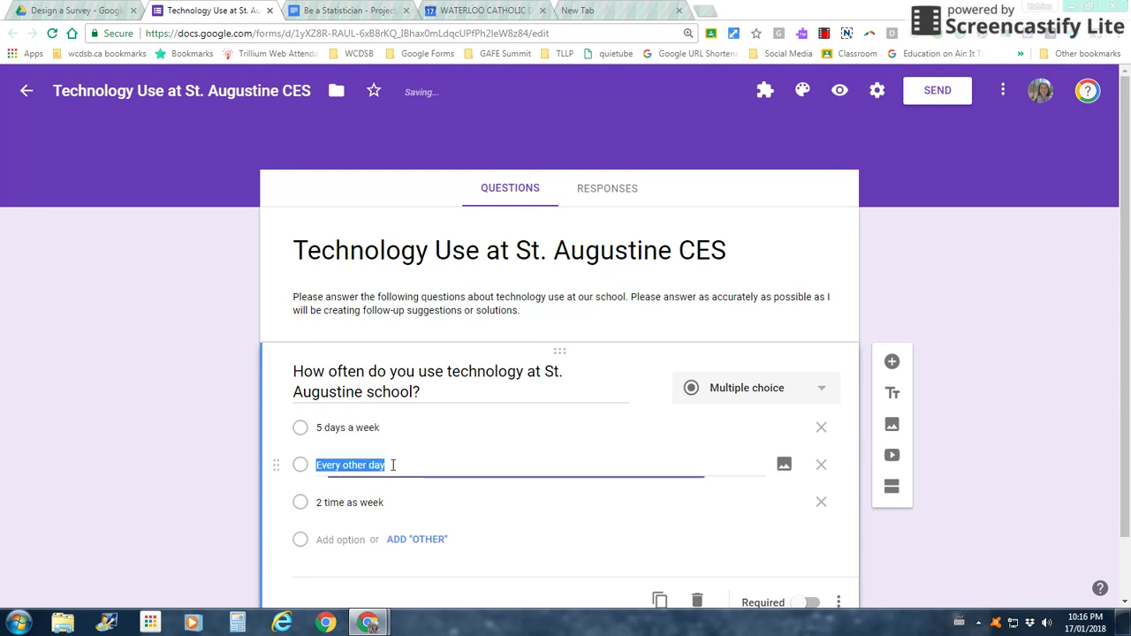
text(4 d)
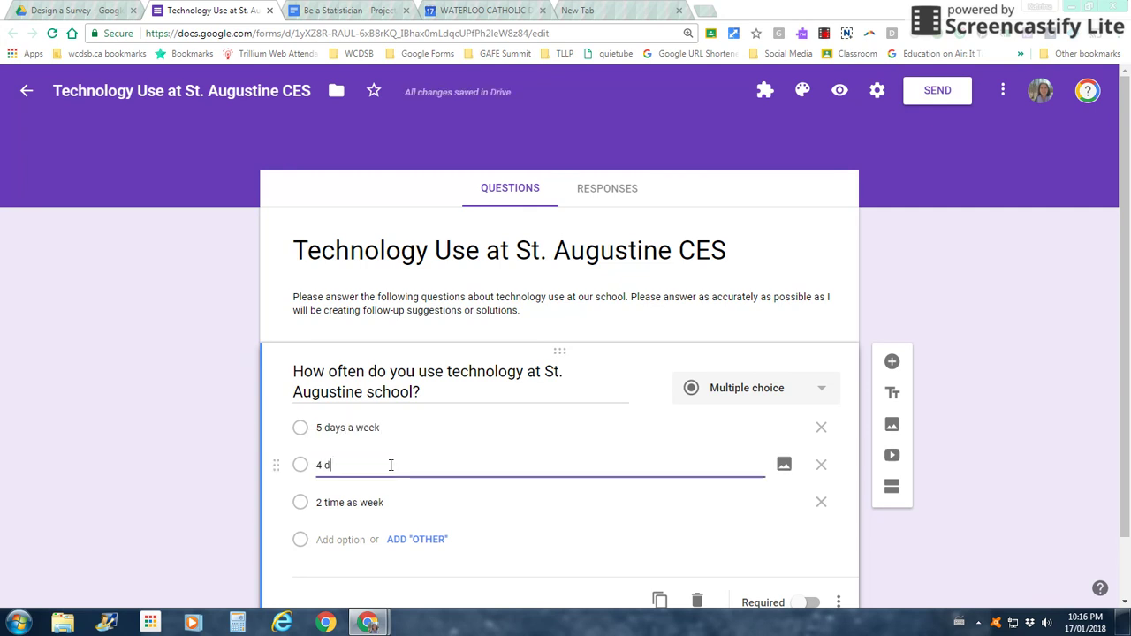
text(ays a week)
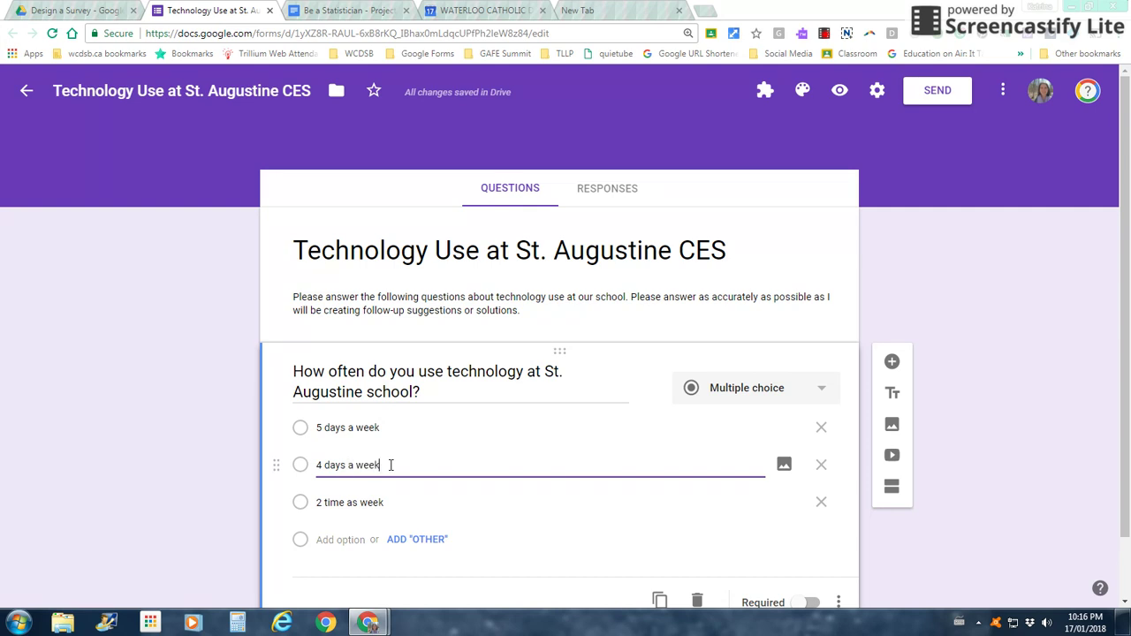
click(300, 502)
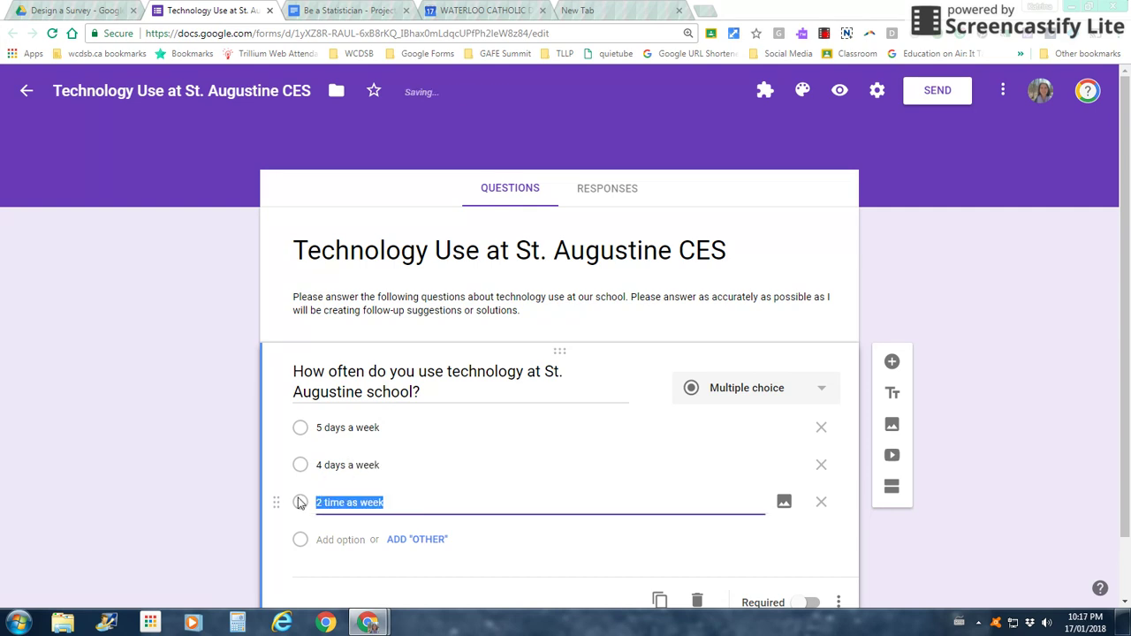
text(3 days a week)
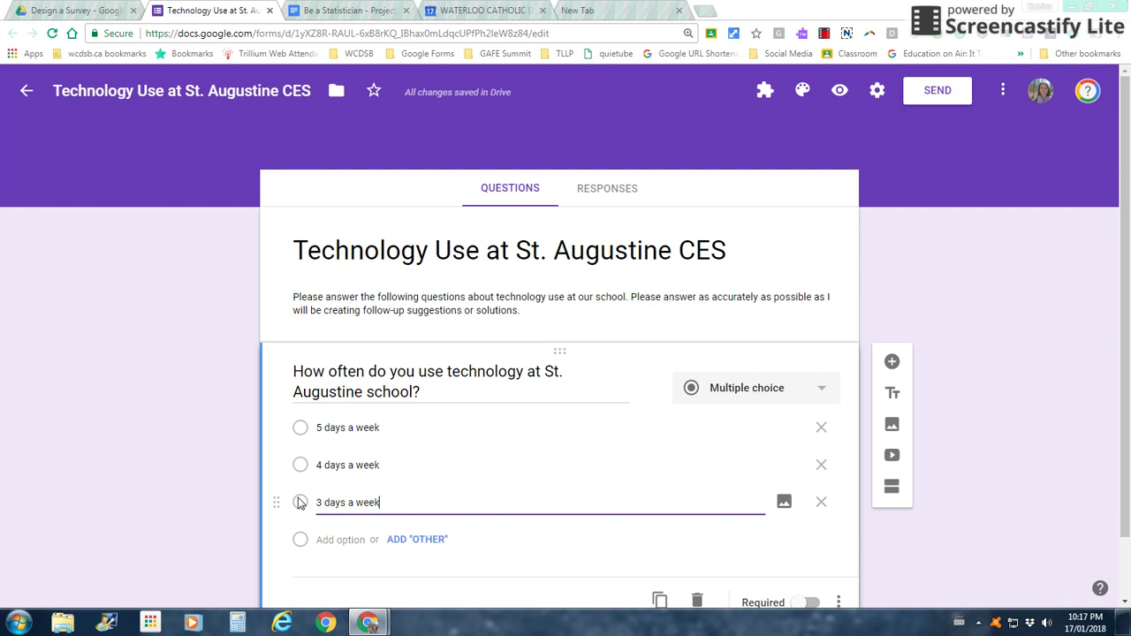
Add "2 days a week" and "1 day a week" as the fourth and fifth answer options.
key(Tab)
key(Tab)
key(Tab)
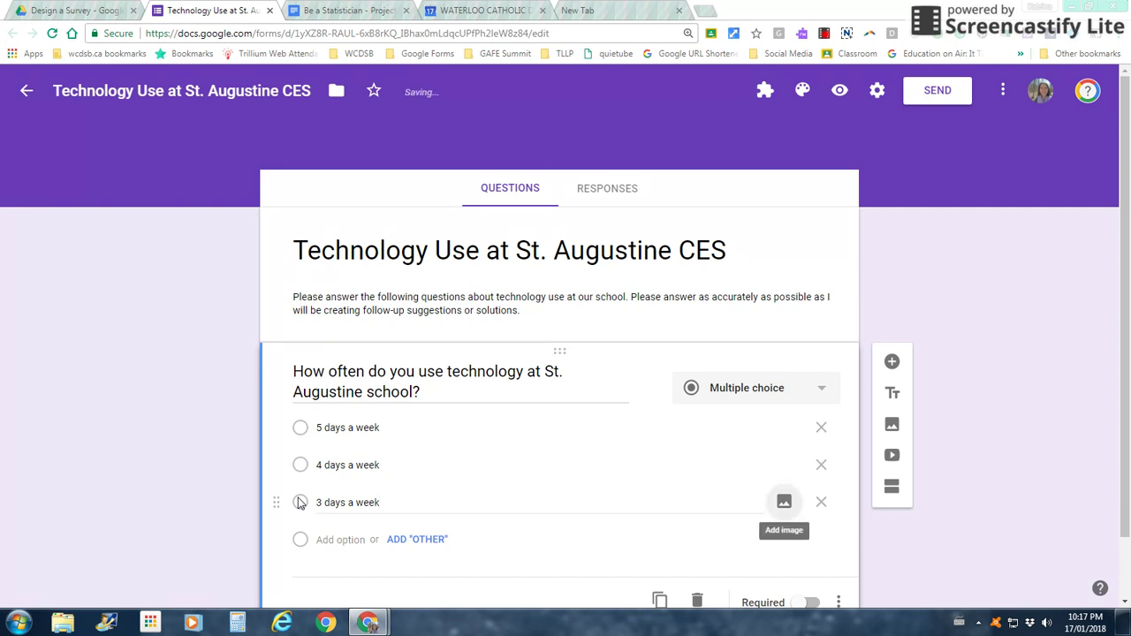
text(2)
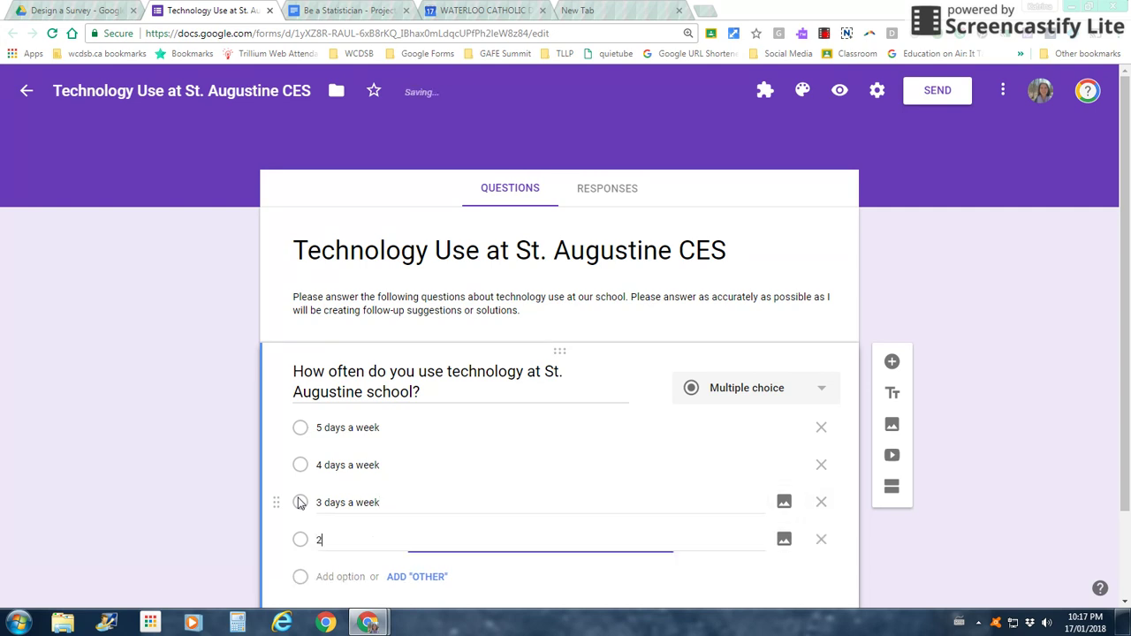
text( days a week)
click(323, 578)
text(1 day a week)
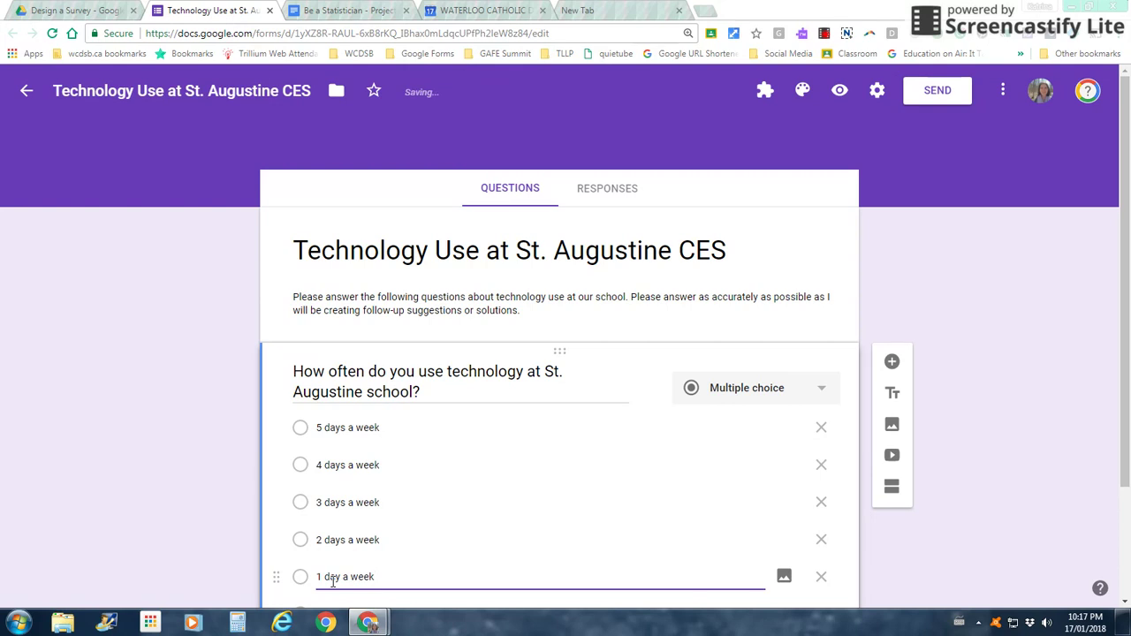
Add "rarely" and "never" as the last two answer options.
scroll(530, 524, down, 1)
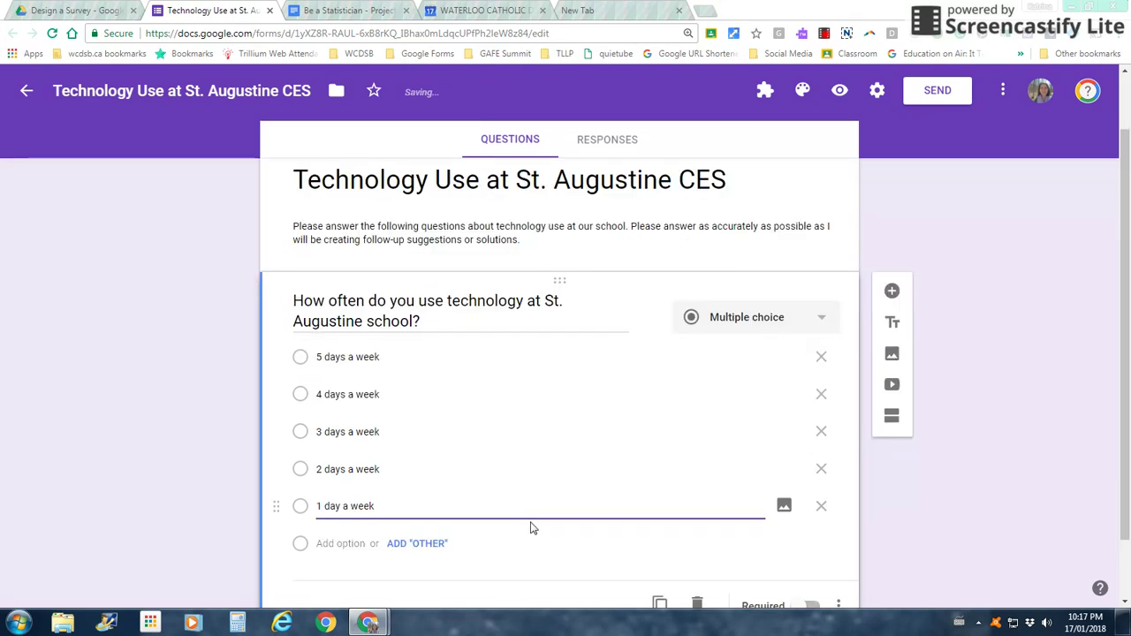
click(351, 548)
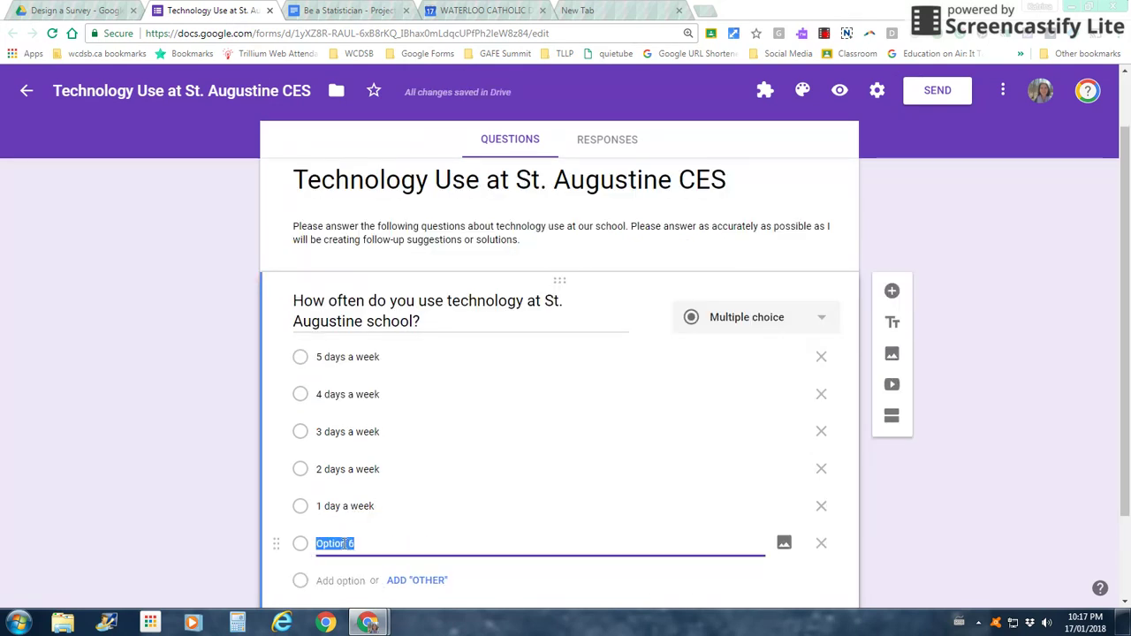
text(rarely)
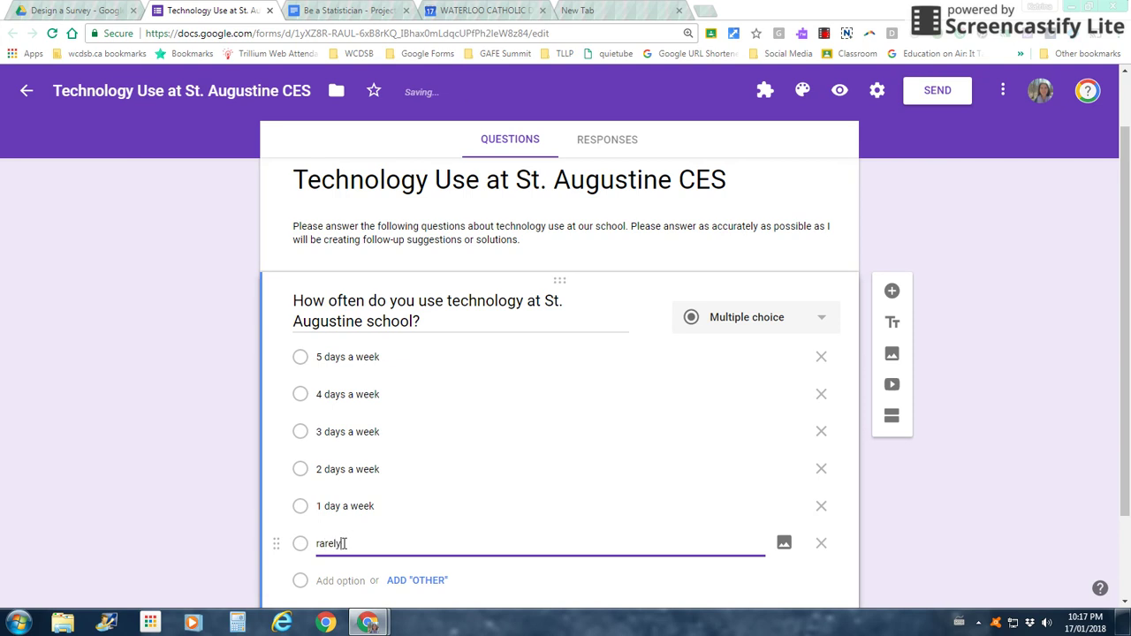
click(333, 580)
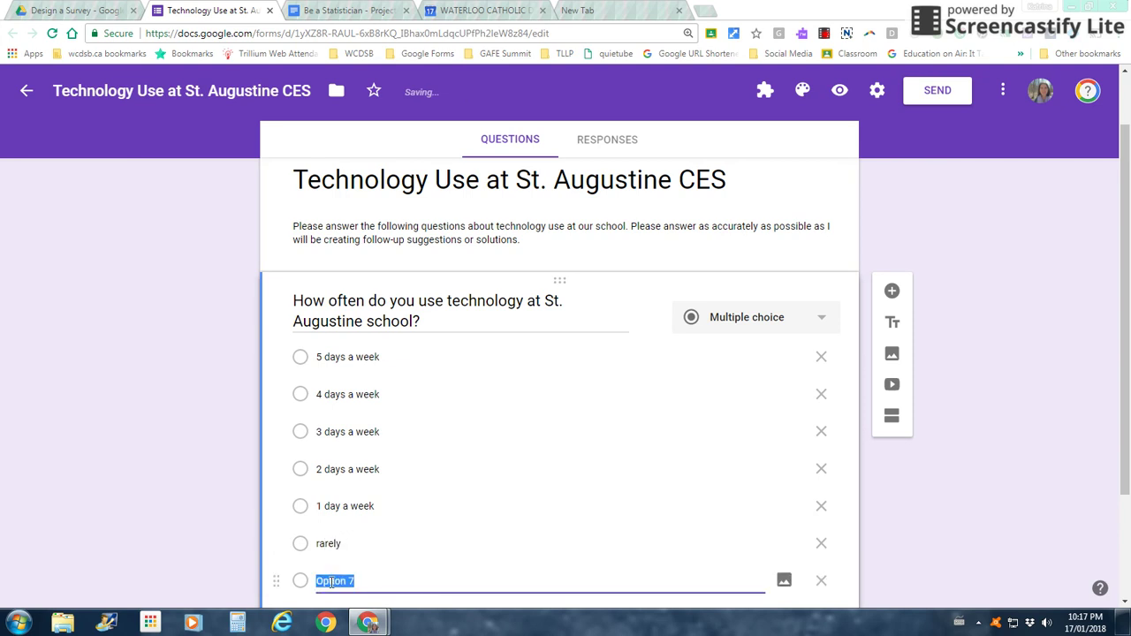
text(never)
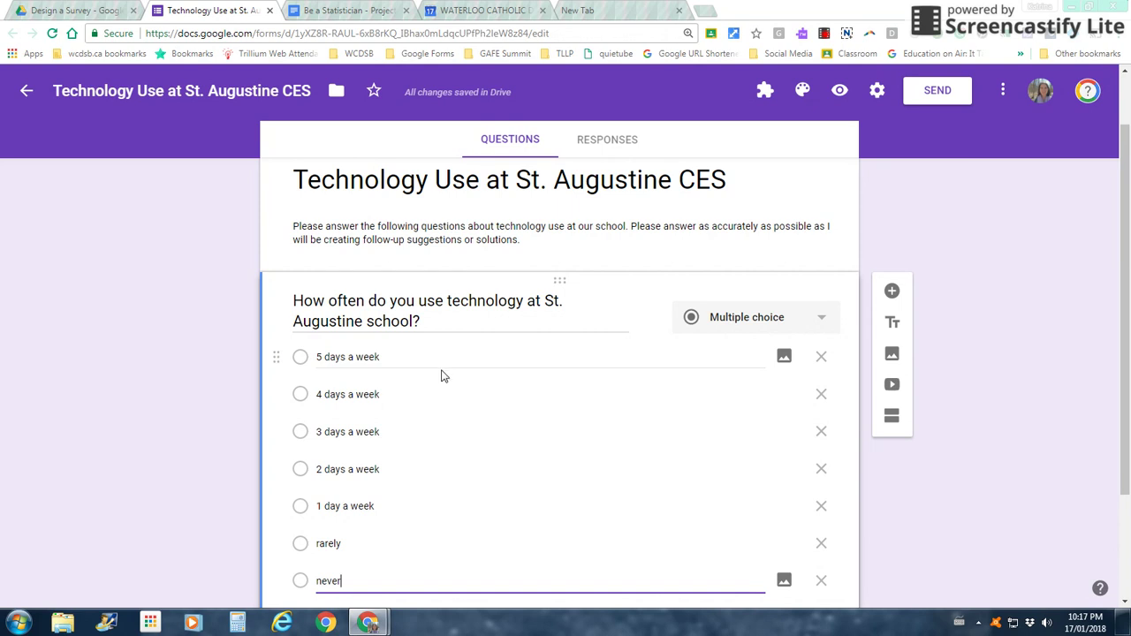
Show a description on the question and fill it with "Select the option that occurs most frequently.".
scroll(903, 447, down, 2)
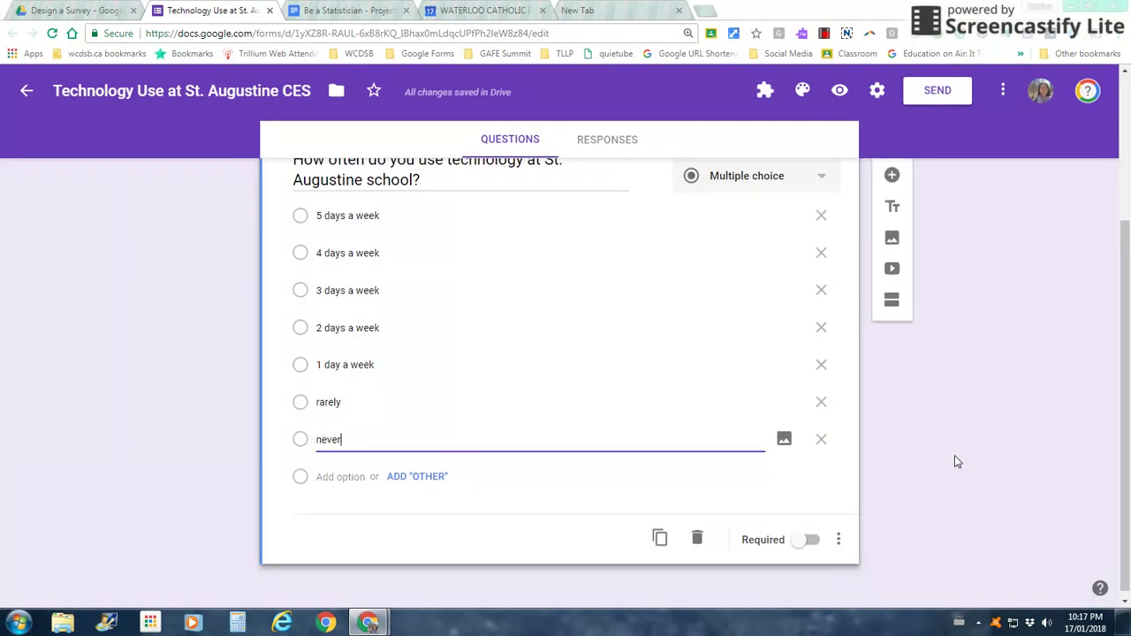
scroll(954, 455, up, 2)
scroll(922, 453, down, 2)
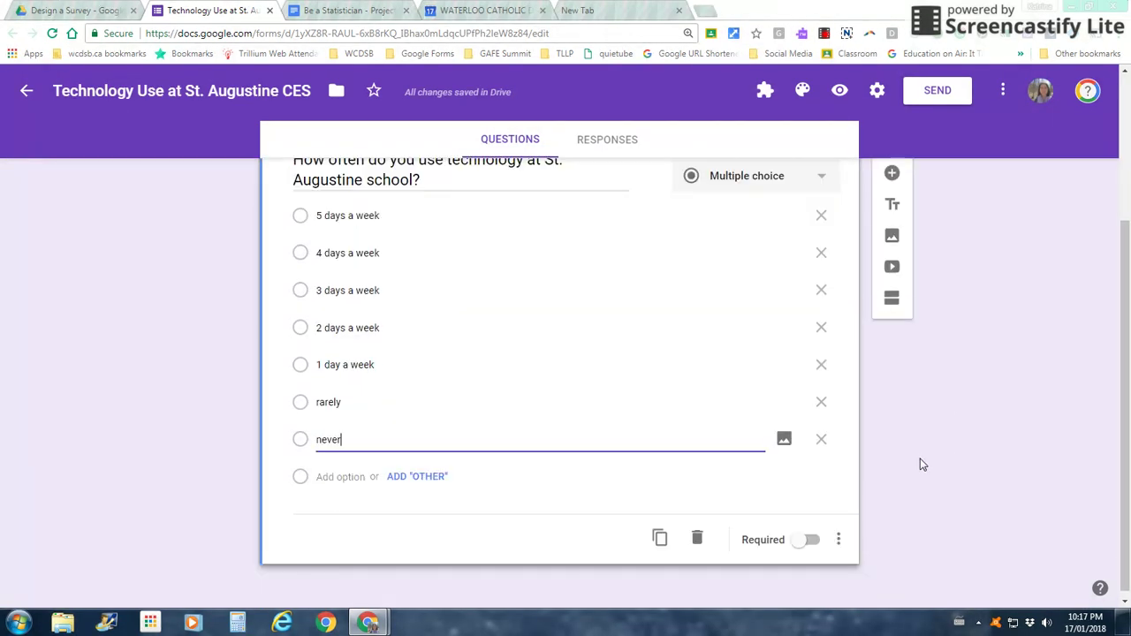
click(842, 546)
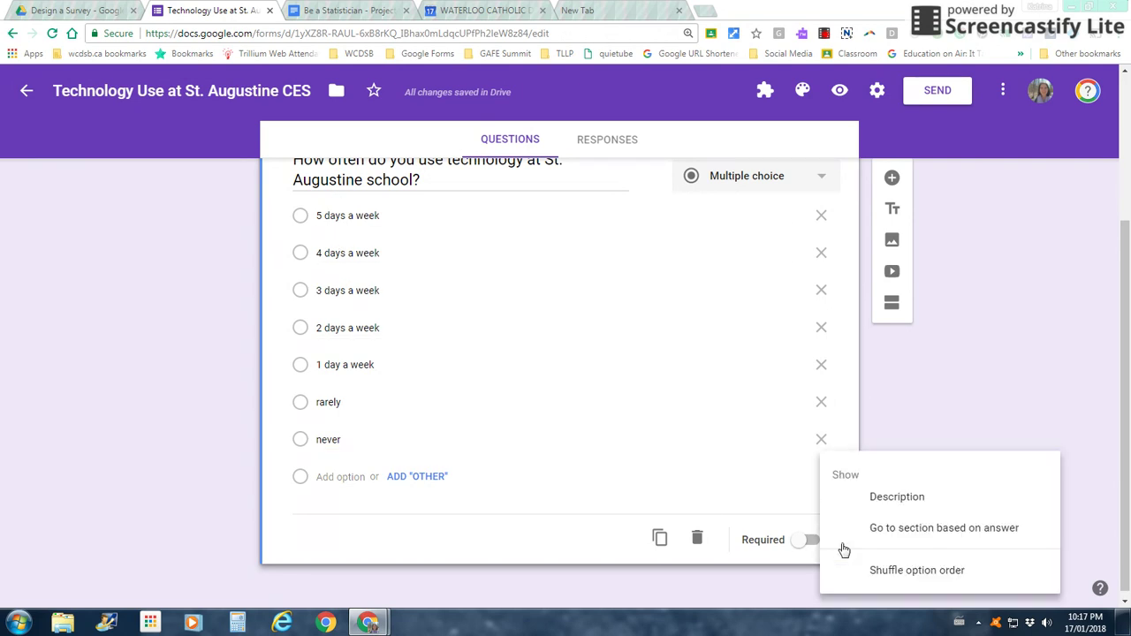
click(917, 426)
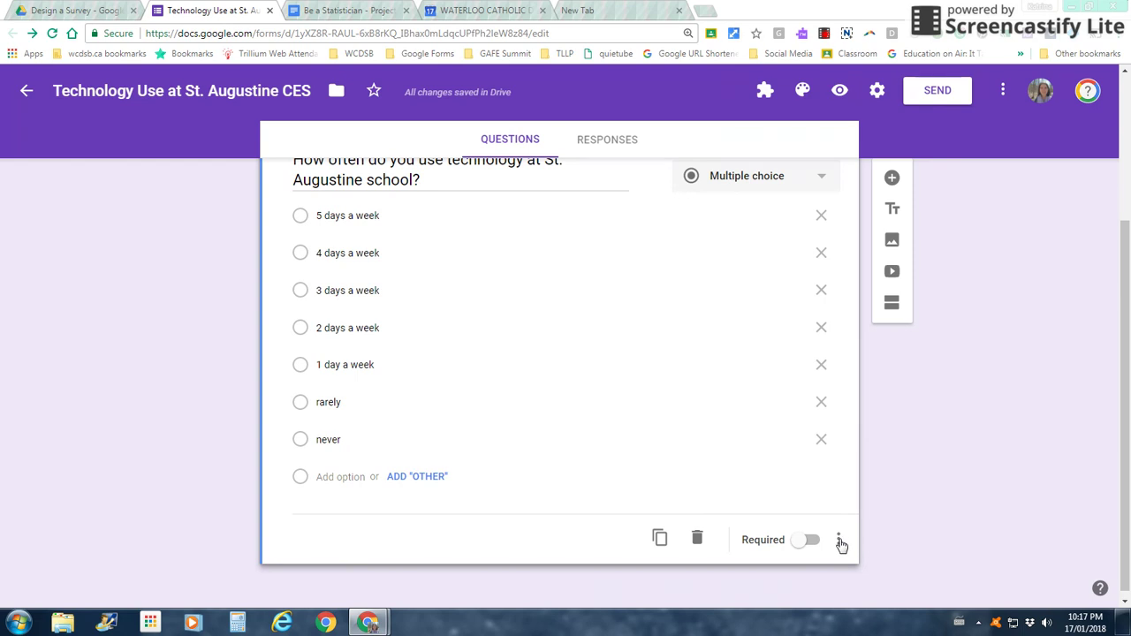
click(841, 544)
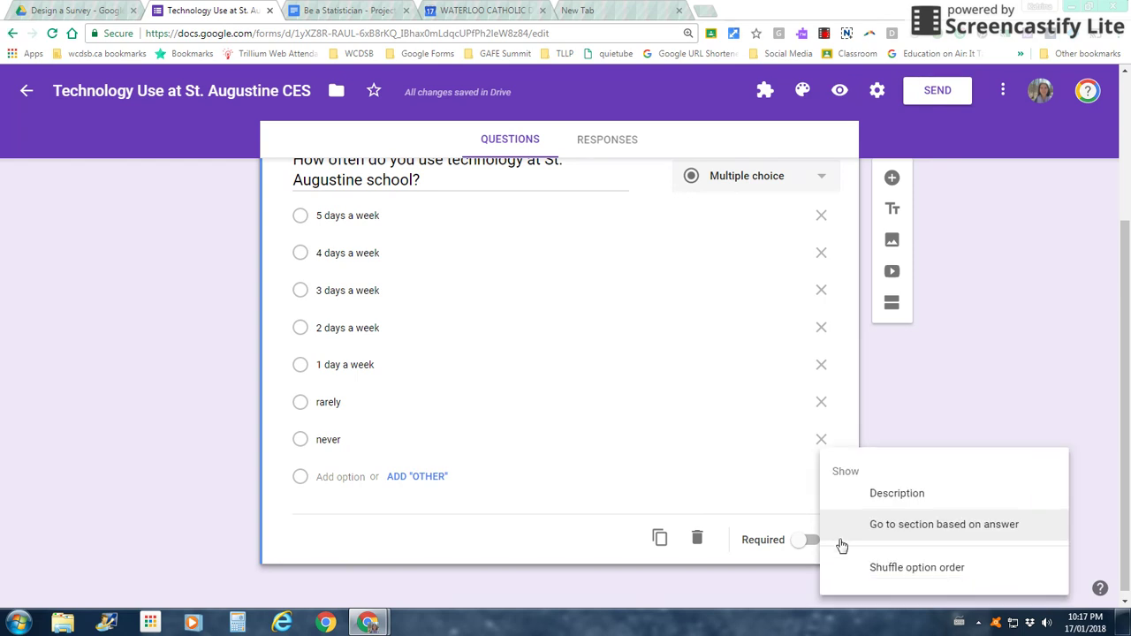
click(897, 493)
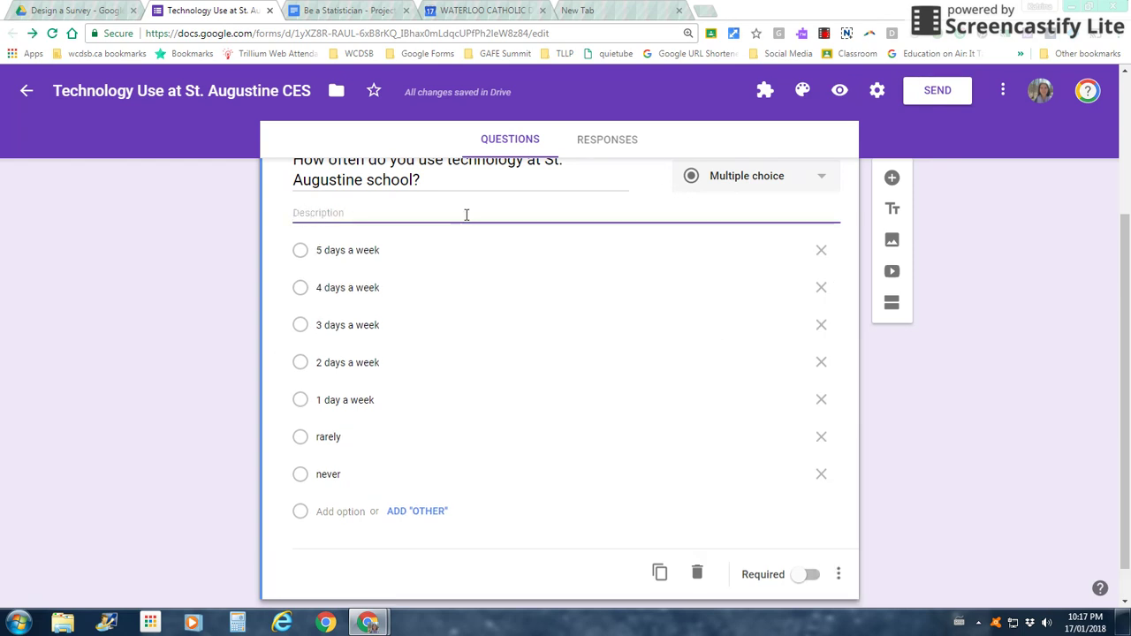
text(S)
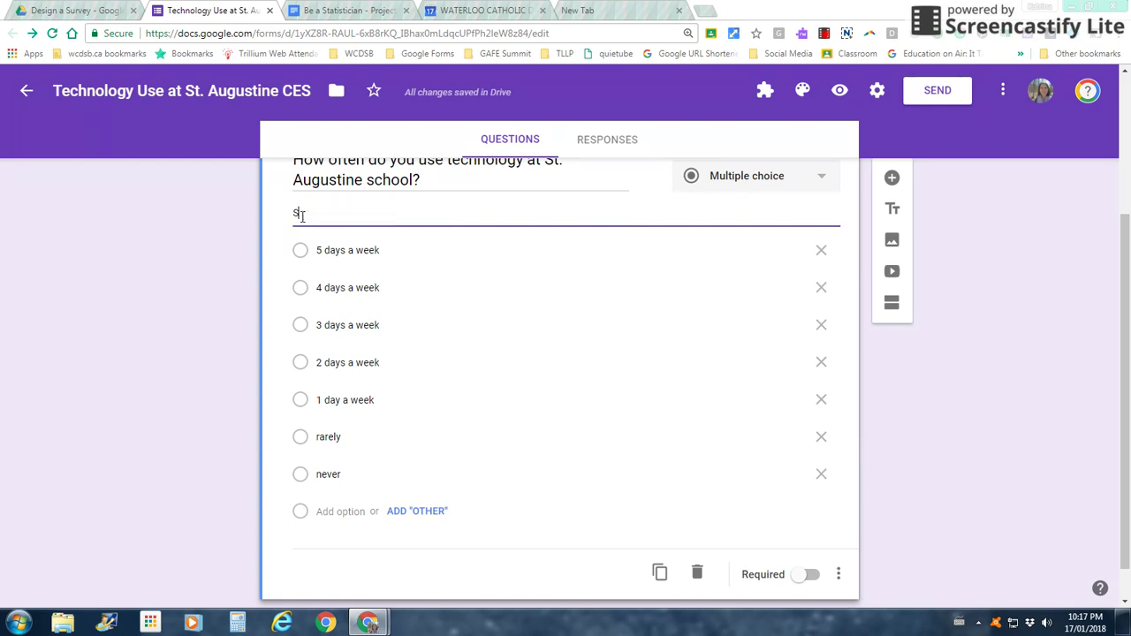
text(elect the option that occurs most pr)
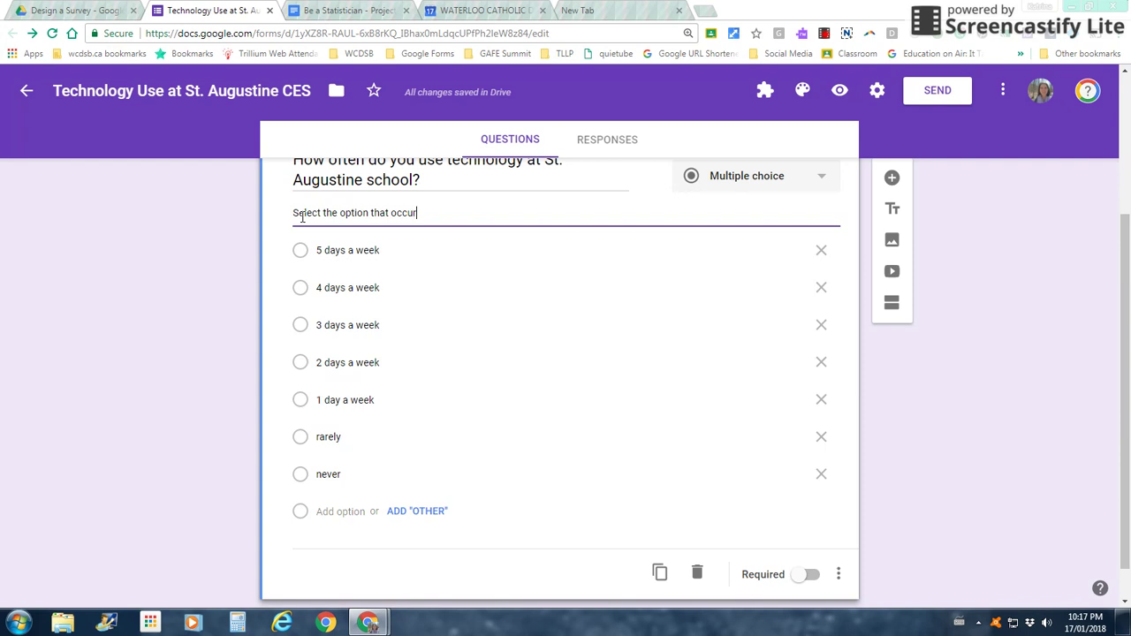
key(BackSpace)
key(BackSpace)
text(frequently.)
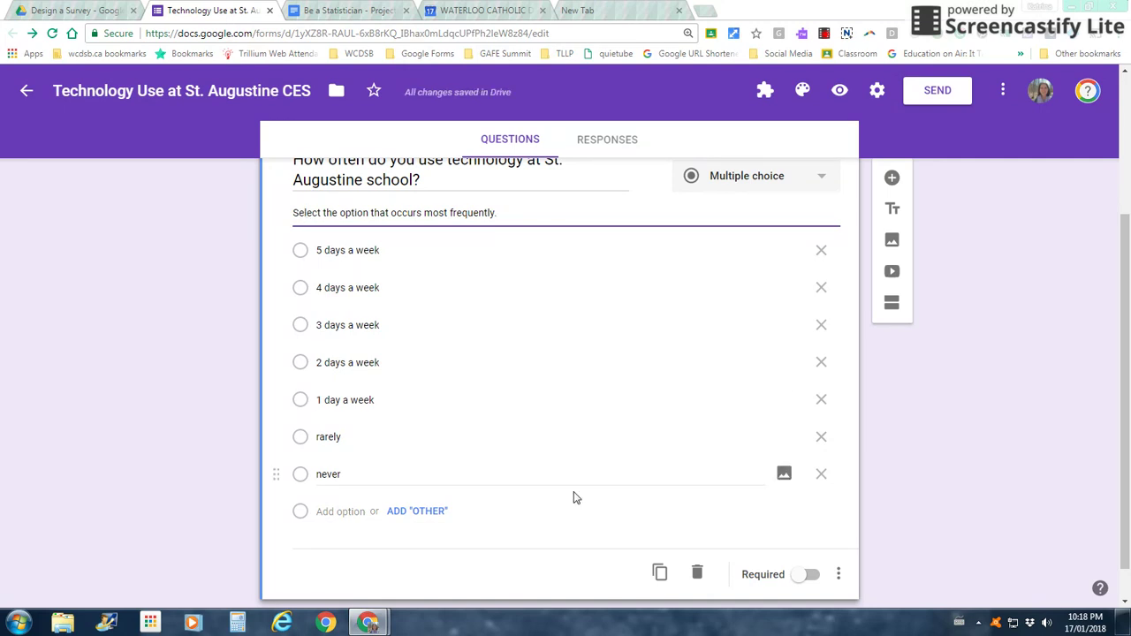
click(972, 530)
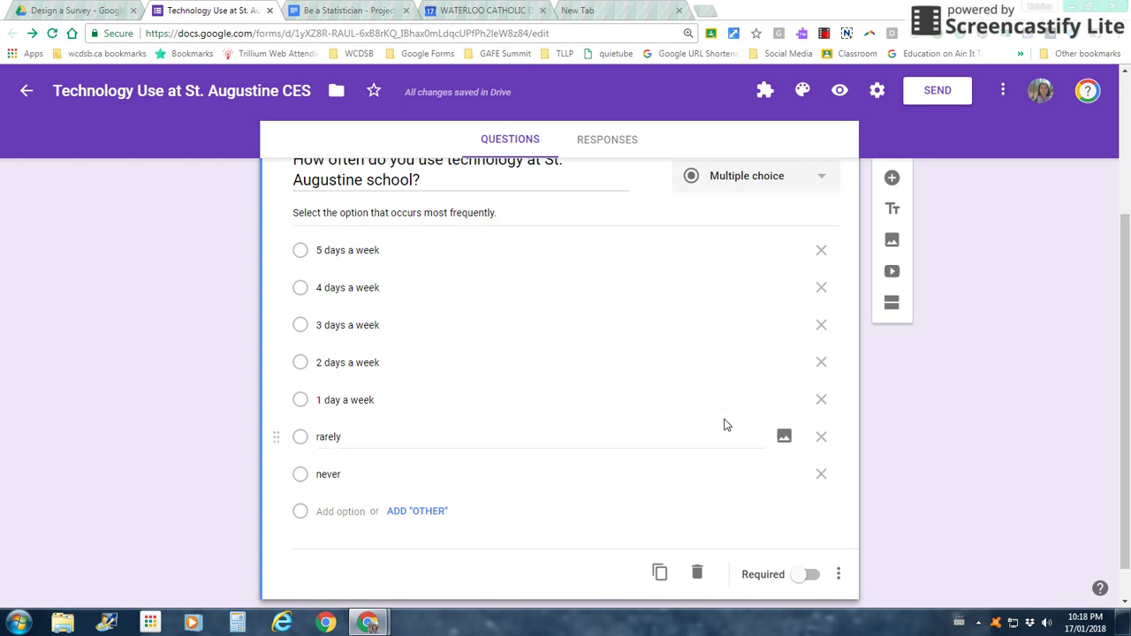
Make the technology-frequency question required.
scroll(721, 424, up, 1)
scroll(695, 392, down, 1)
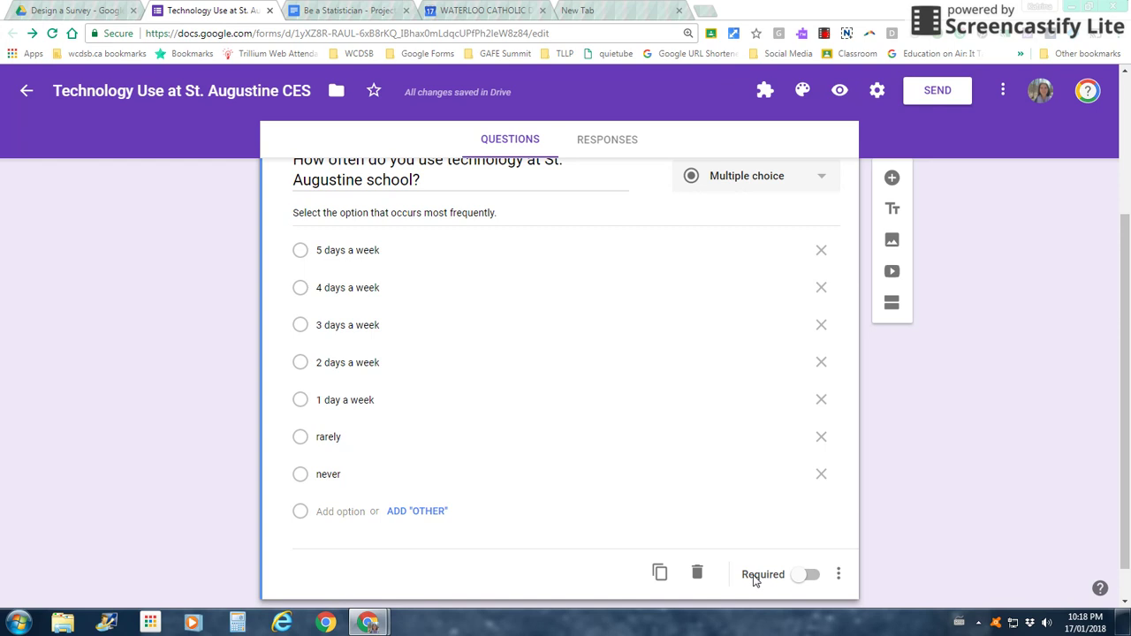
click(813, 577)
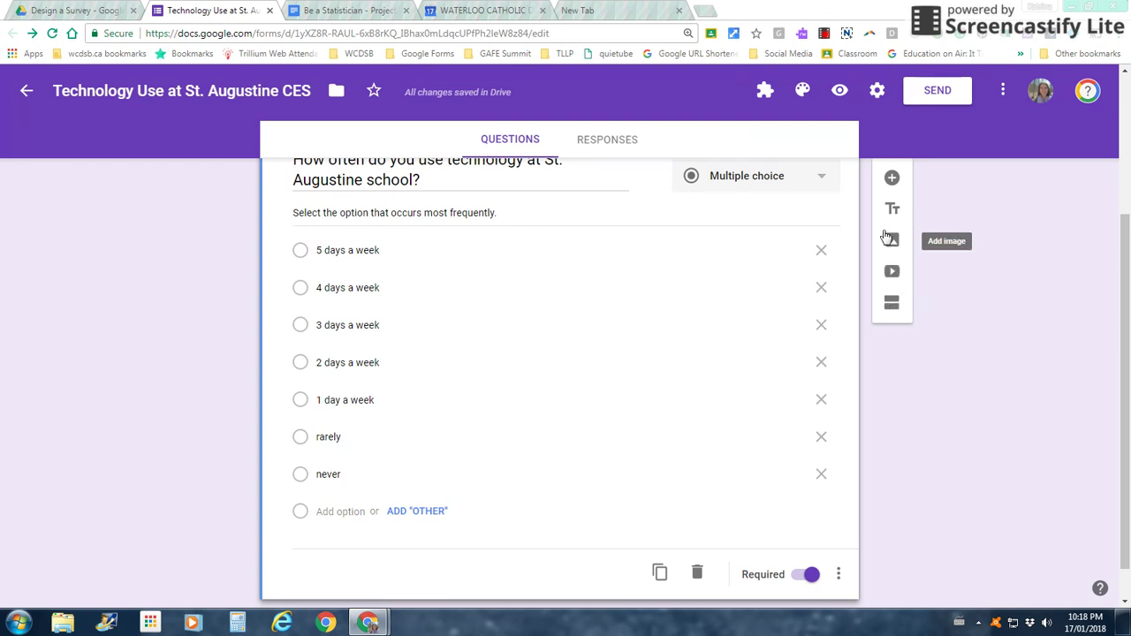
Add a second multiple-choice question worded "Do you enjoy using technology to learn?".
click(893, 180)
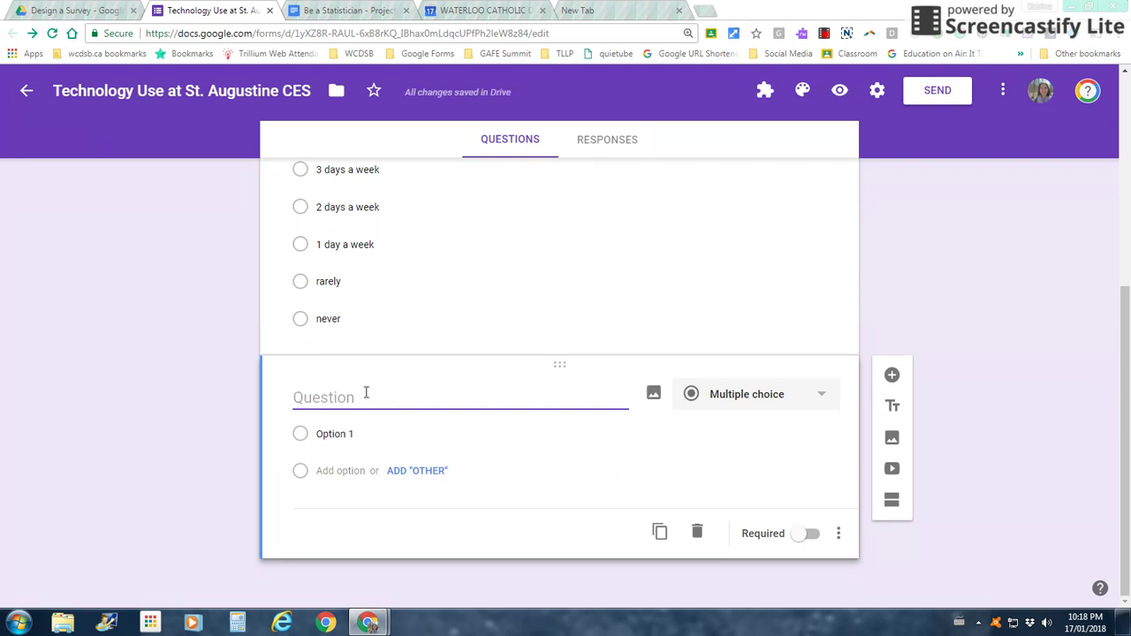
text(Do you l)
key(BackSpace)
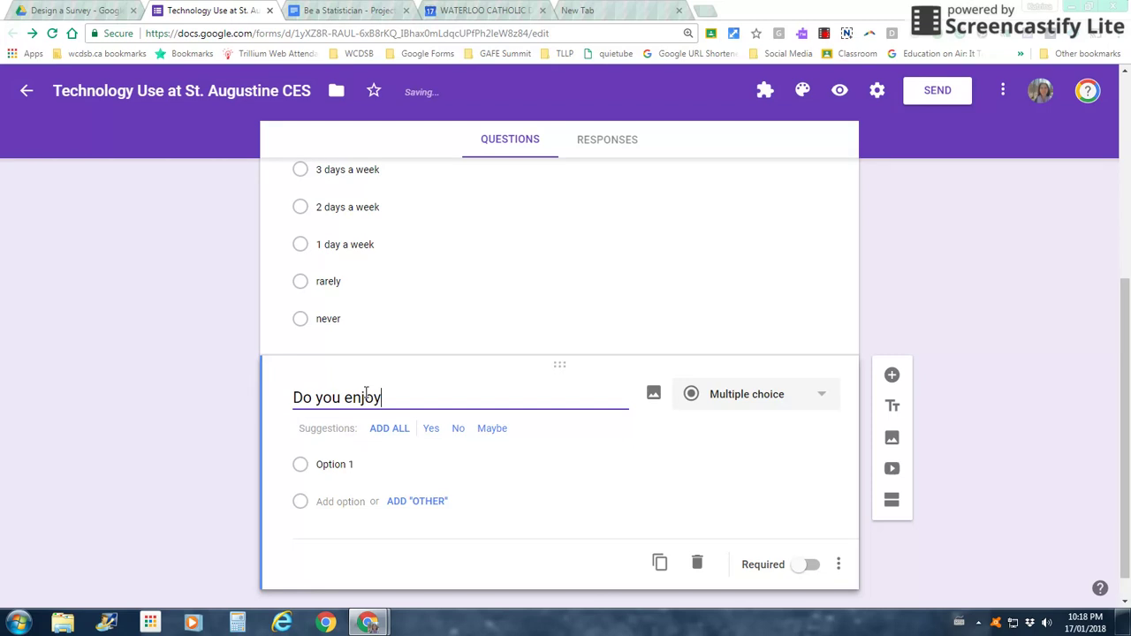
text(enjoy using technology t)
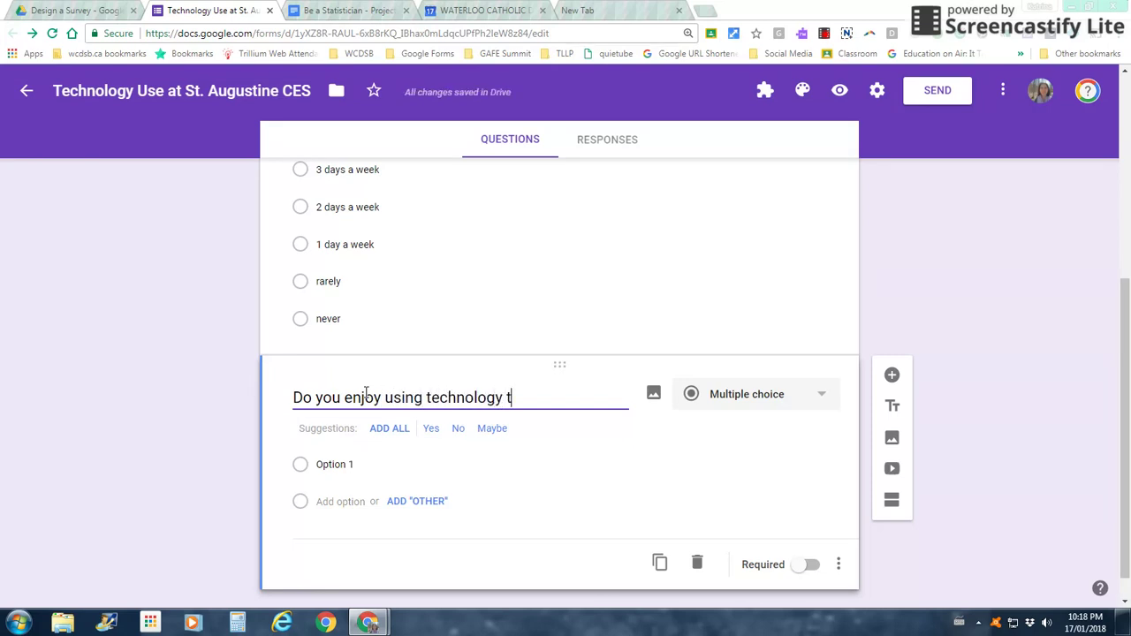
text(o learn?)
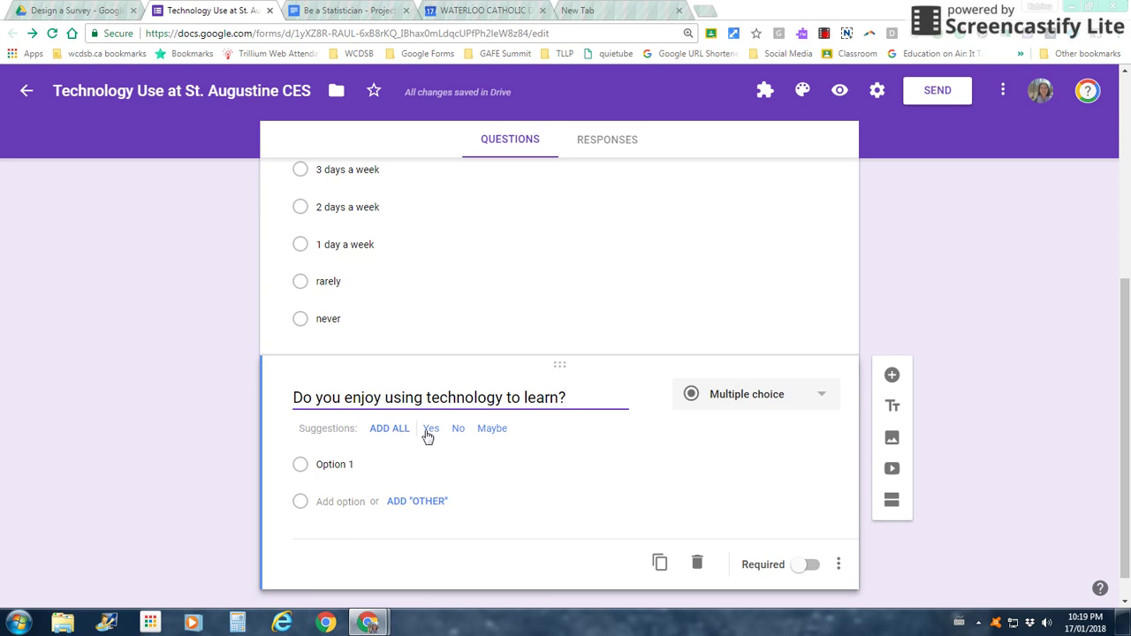
Insert all suggested answers for the new question, then change "Maybe" to "Usually" and add "Sometimes" as the fourth option.
click(389, 430)
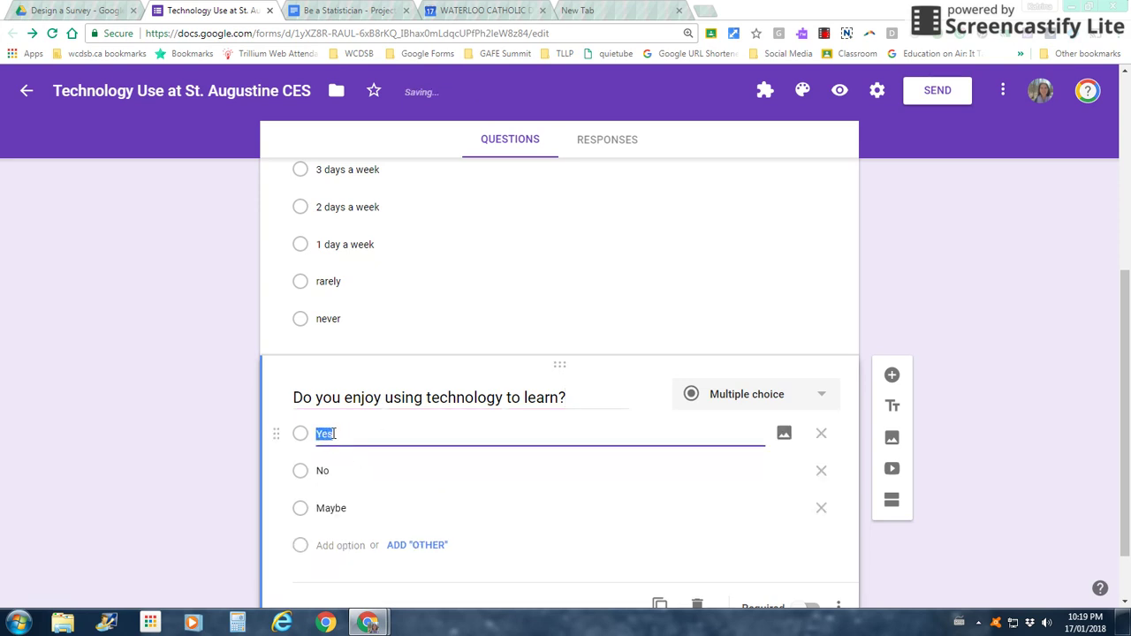
click(334, 433)
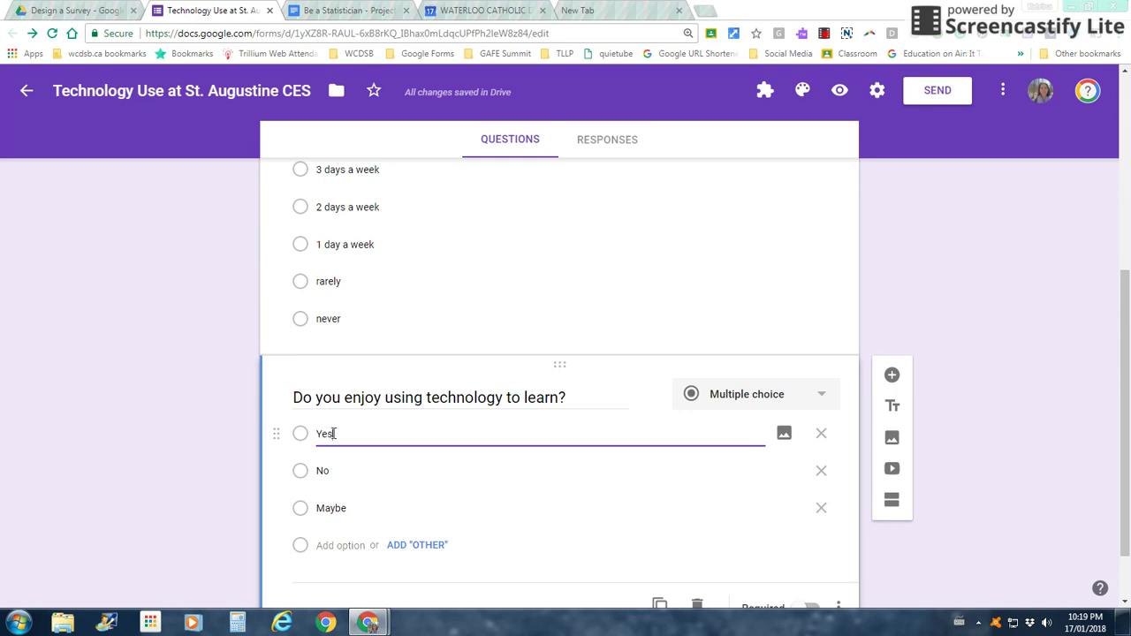
click(337, 507)
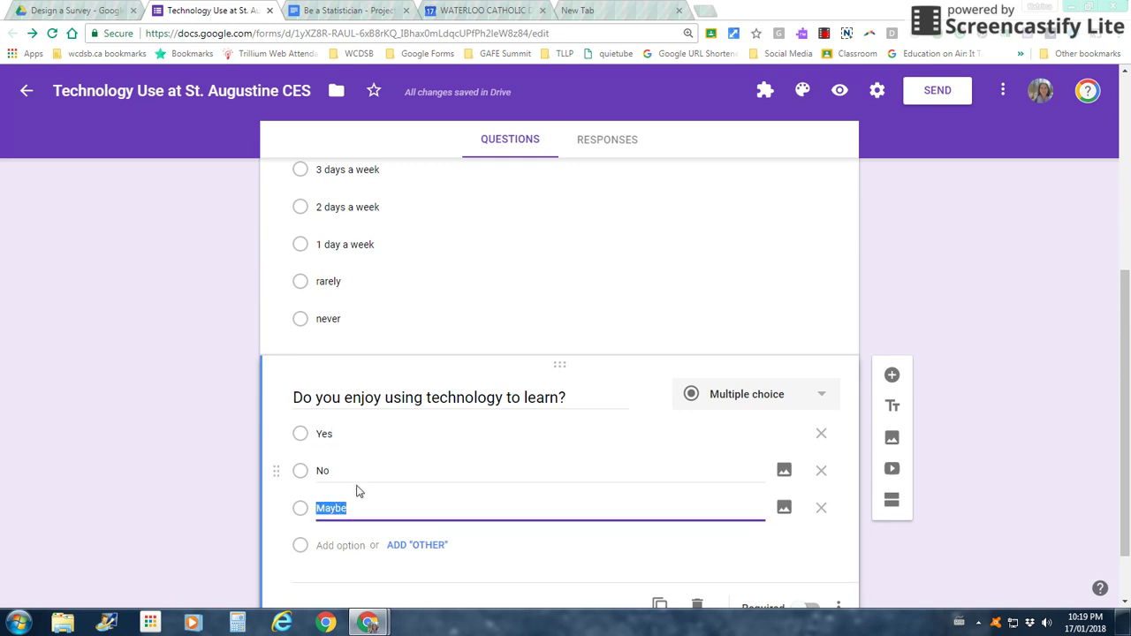
text(U)
key(Tab)
key(Tab)
key(Tab)
text(S)
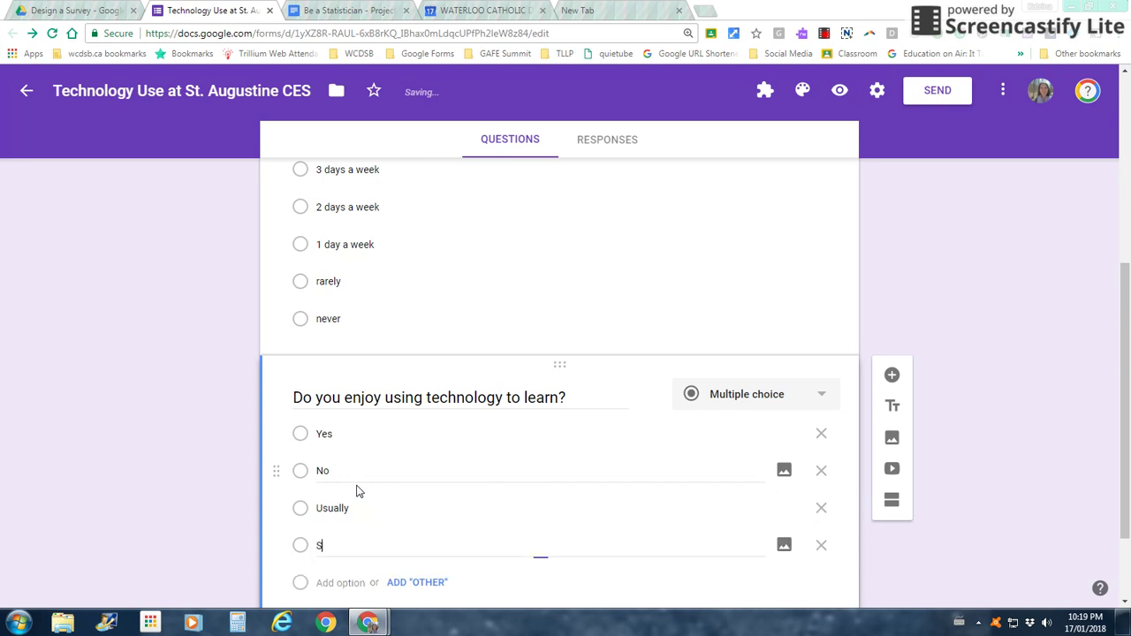
text(ometimes)
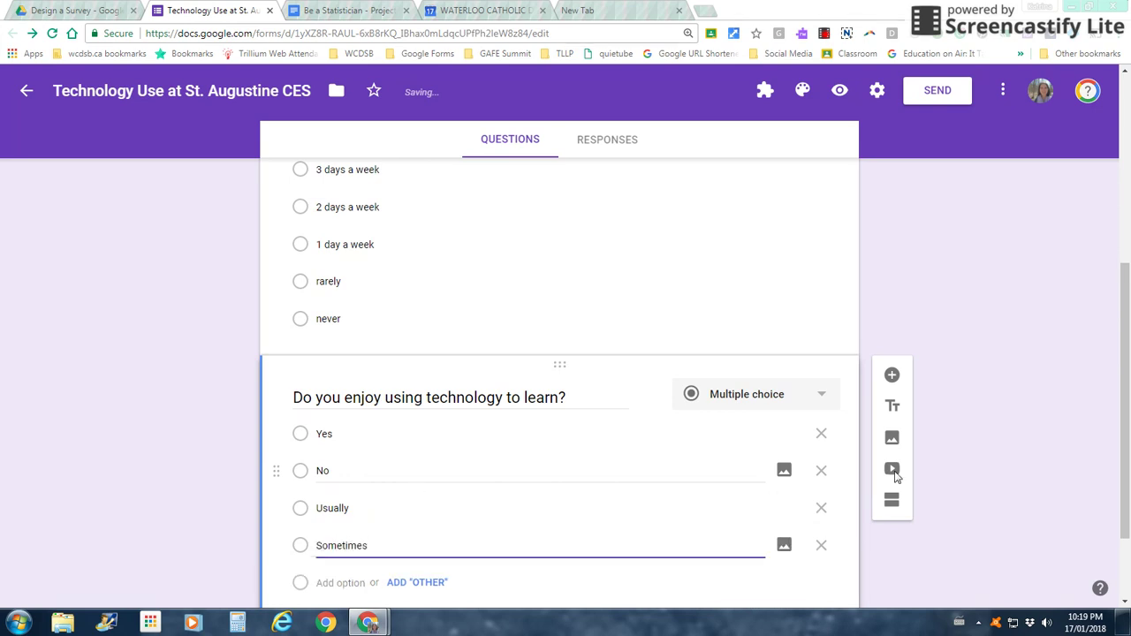
click(1043, 456)
Make the question about enjoying technology required.
scroll(1007, 433, down, 1)
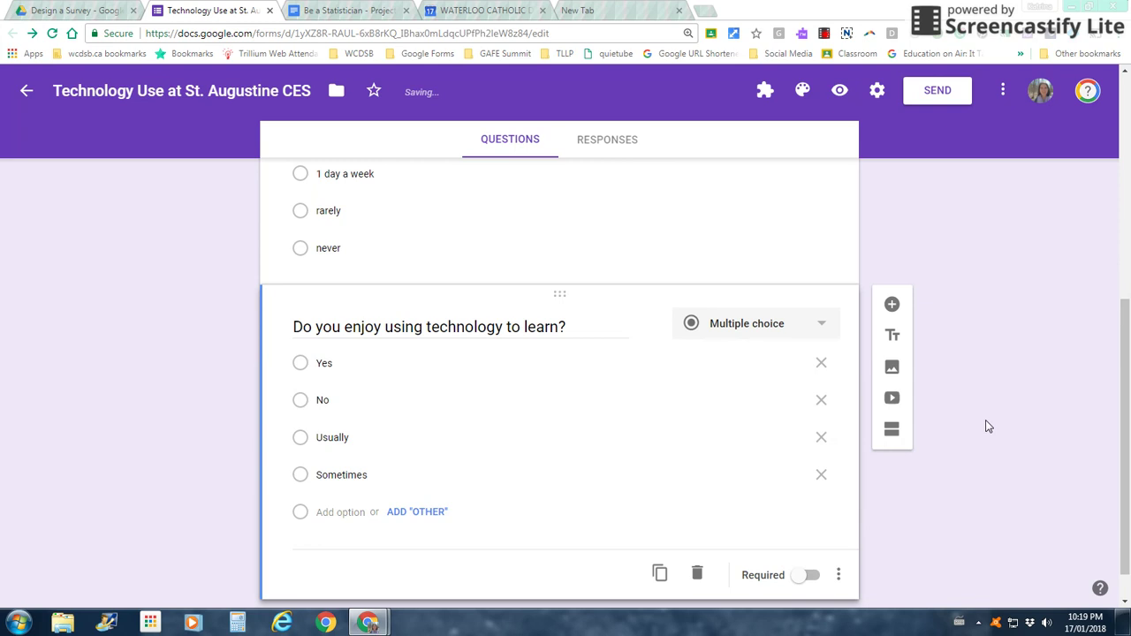
click(808, 575)
scroll(951, 504, down, 1)
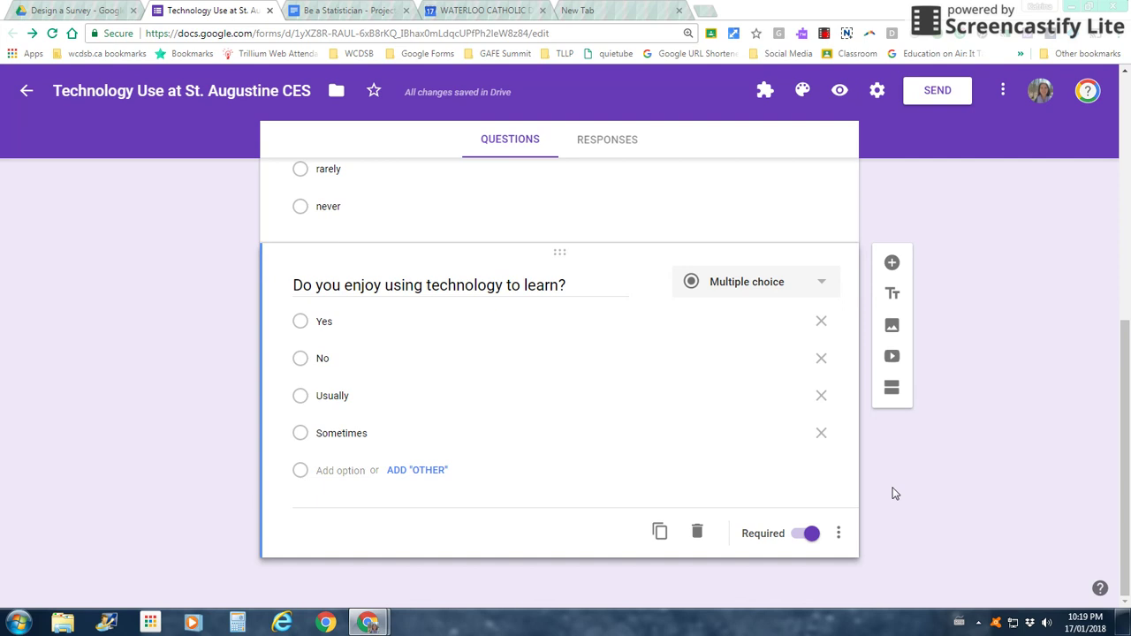
Change the form's theme colour from the palette to the medium blue.
scroll(895, 495, up, 4)
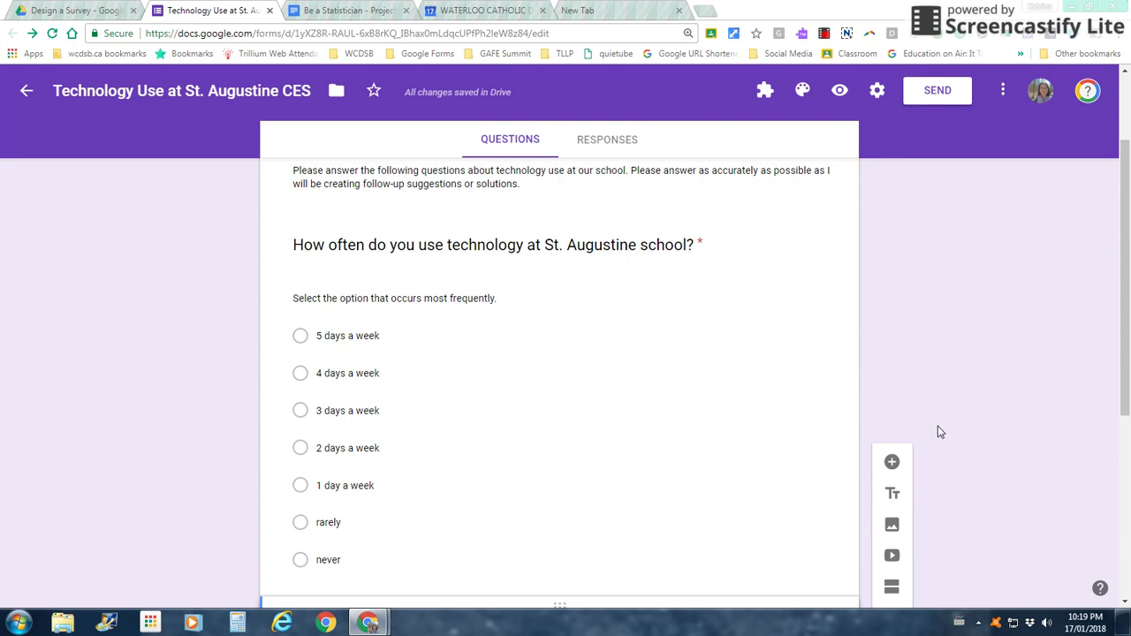
scroll(938, 424, down, 2)
scroll(937, 420, up, 2)
scroll(940, 386, down, 4)
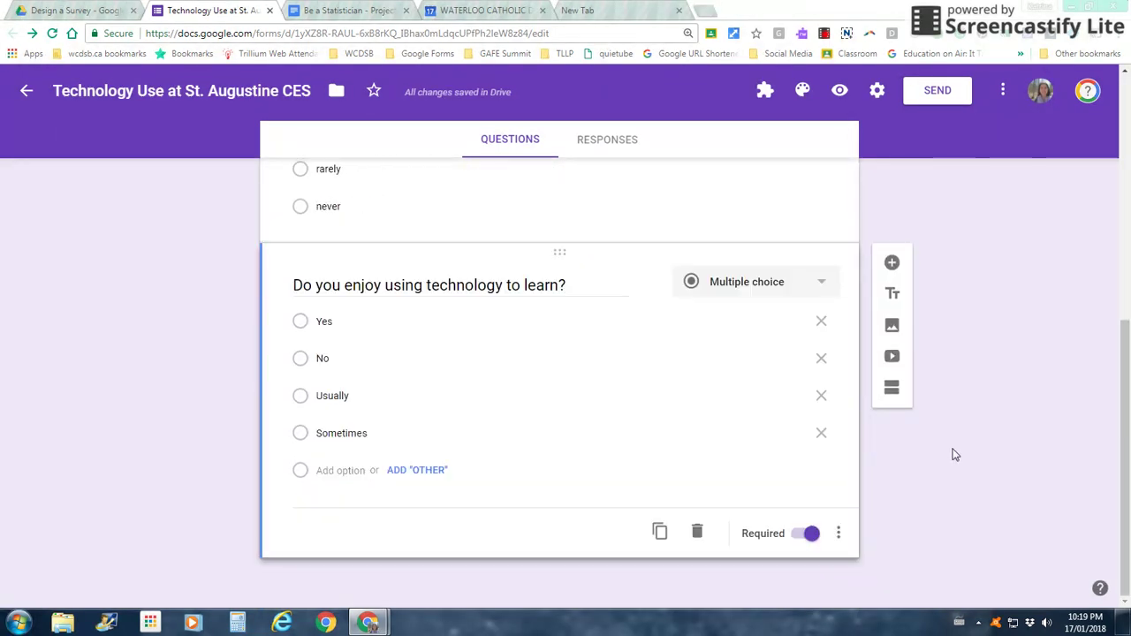
scroll(954, 454, up, 5)
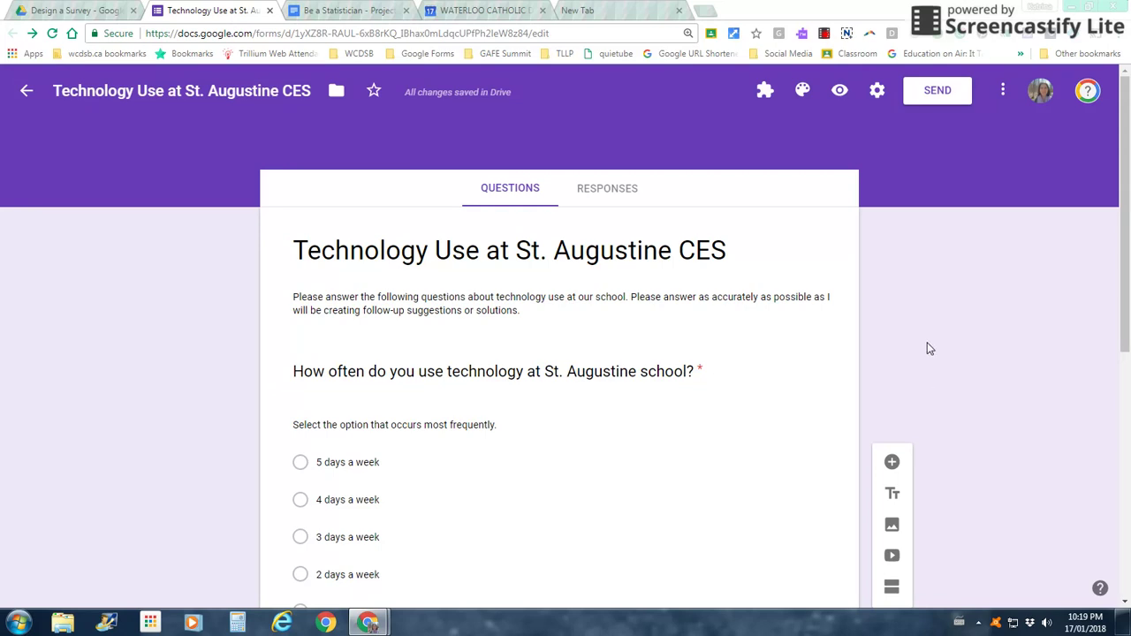
click(803, 94)
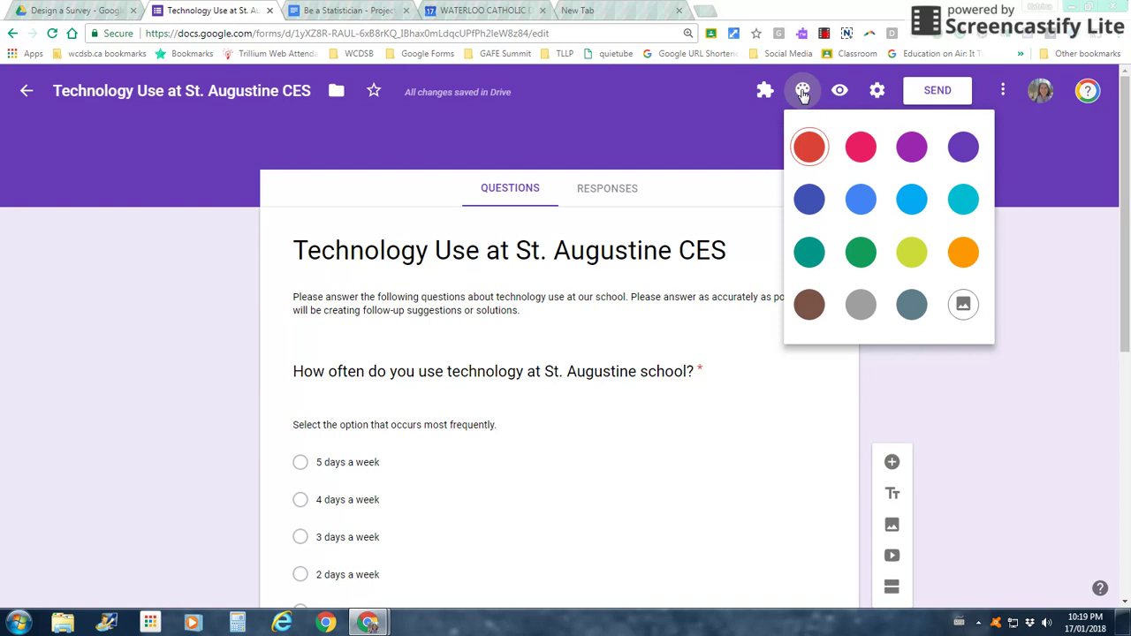
click(860, 199)
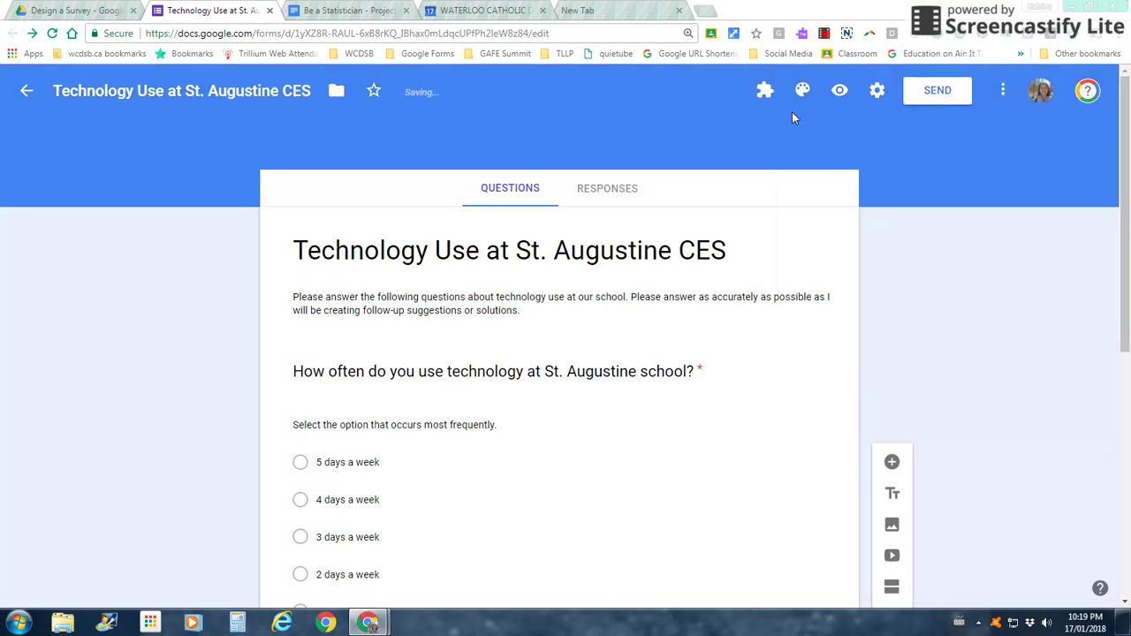
Open the theme image gallery and examine the Work and School header images for a suitable one.
click(802, 94)
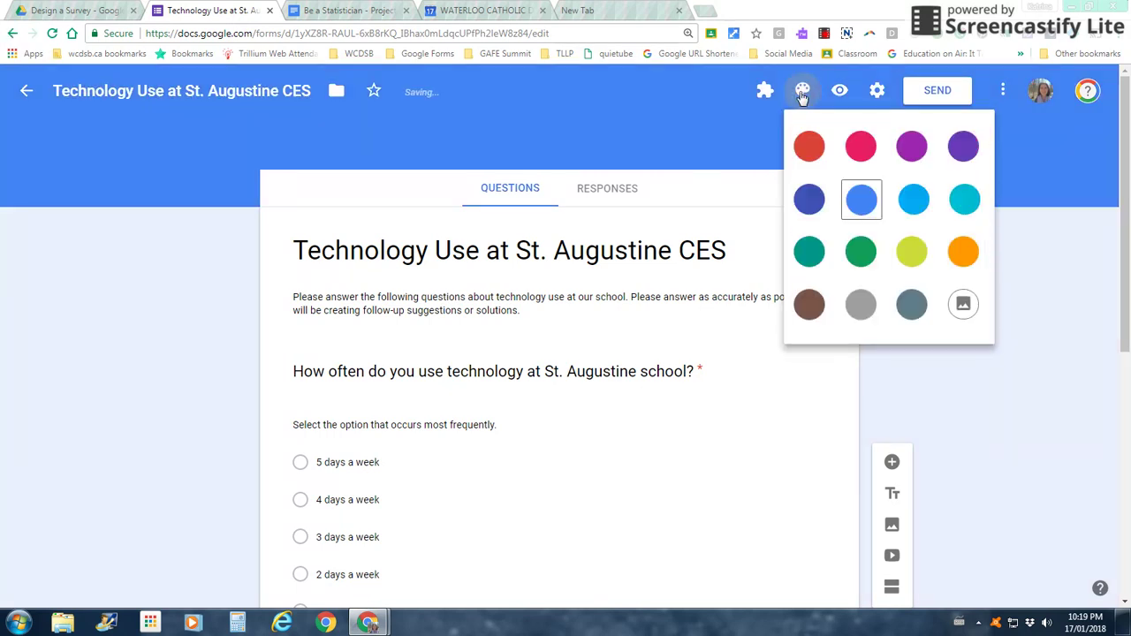
click(963, 304)
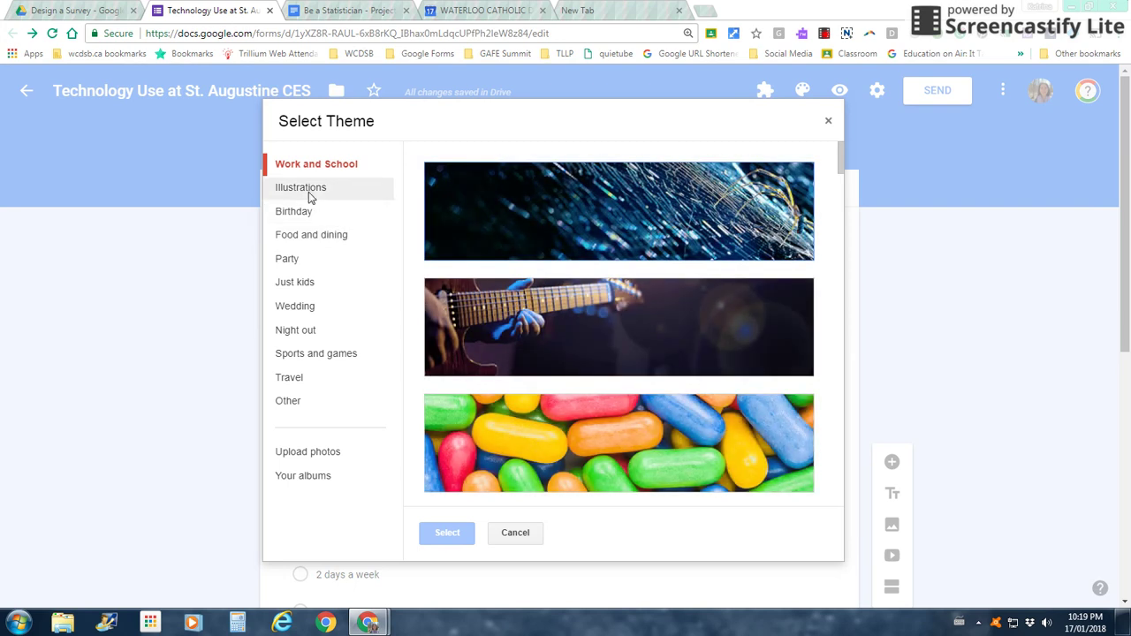
scroll(621, 384, down, 4)
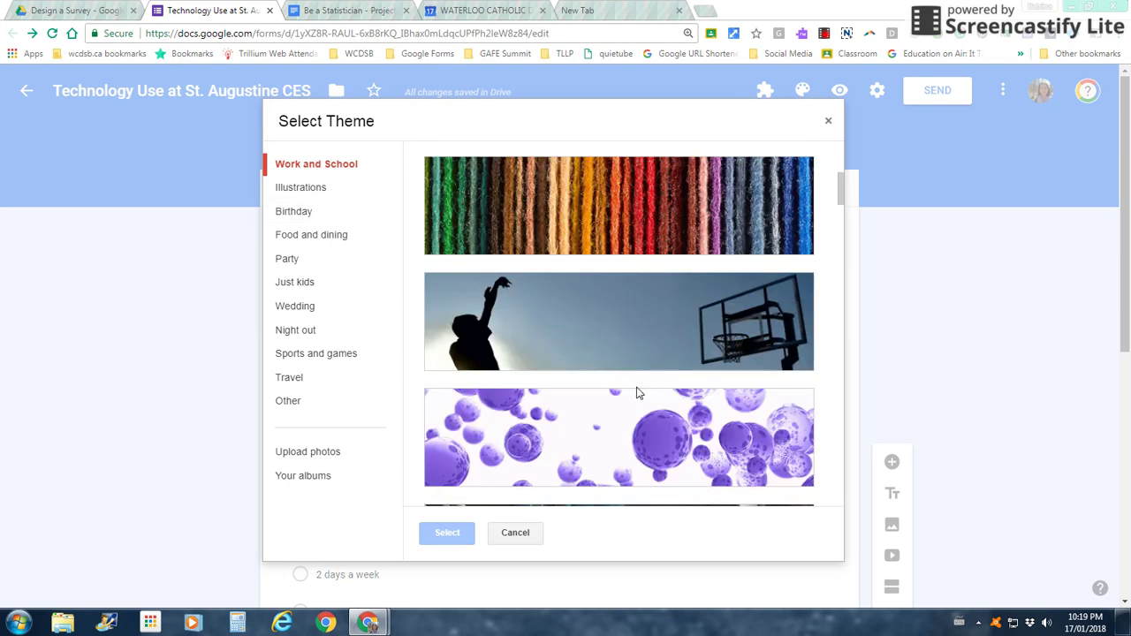
scroll(638, 393, down, 12)
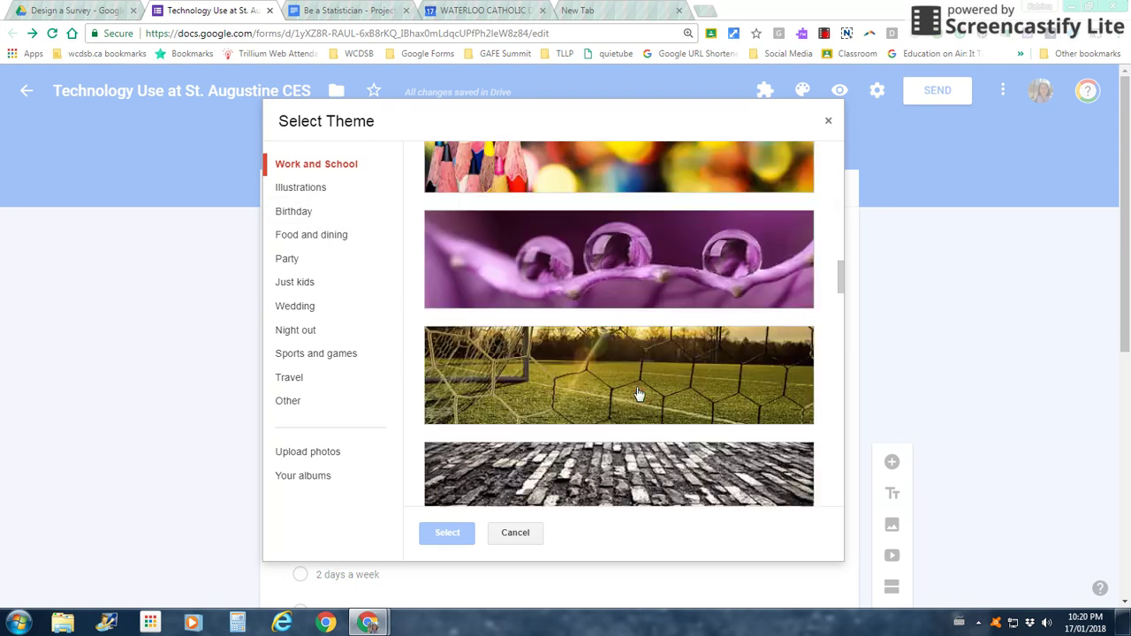
scroll(639, 393, down, 9)
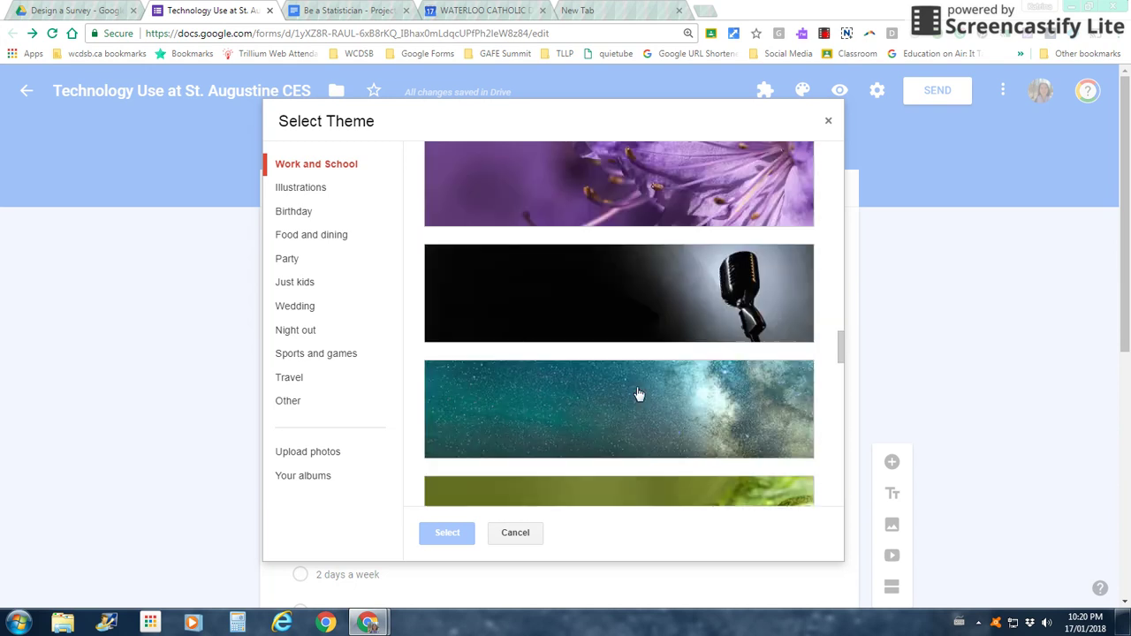
scroll(639, 393, down, 3)
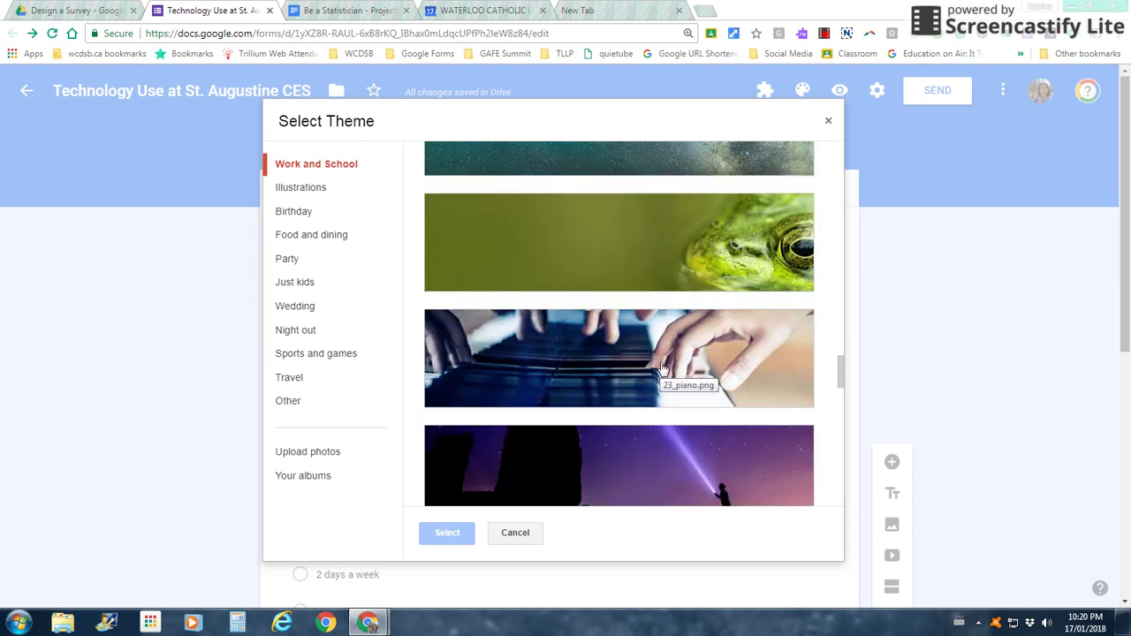
scroll(624, 360, down, 3)
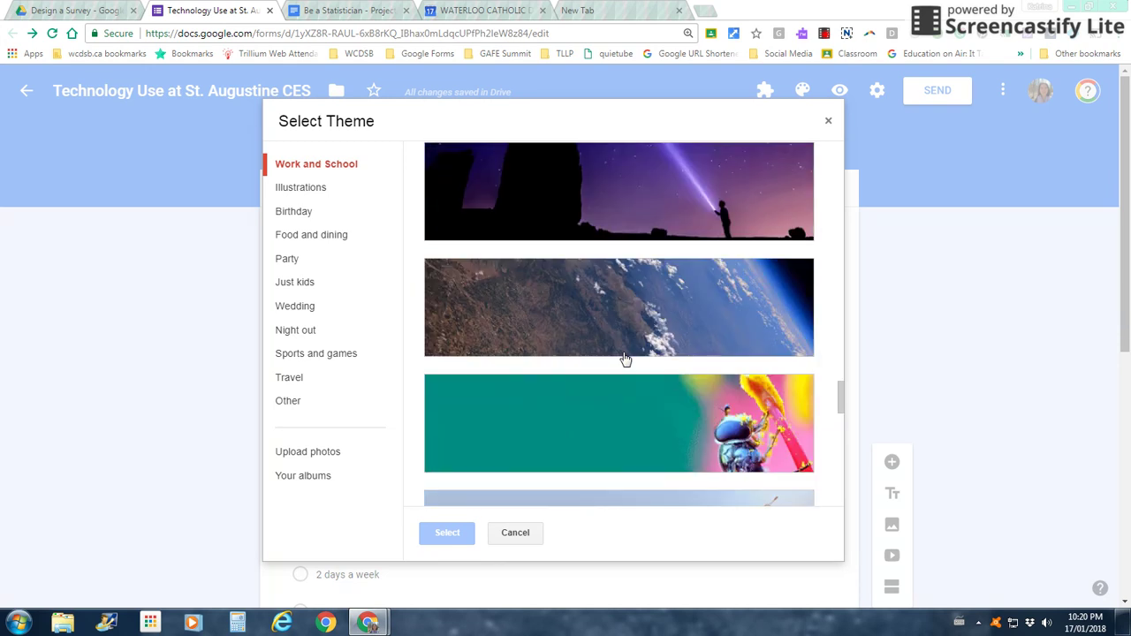
scroll(649, 428, down, 3)
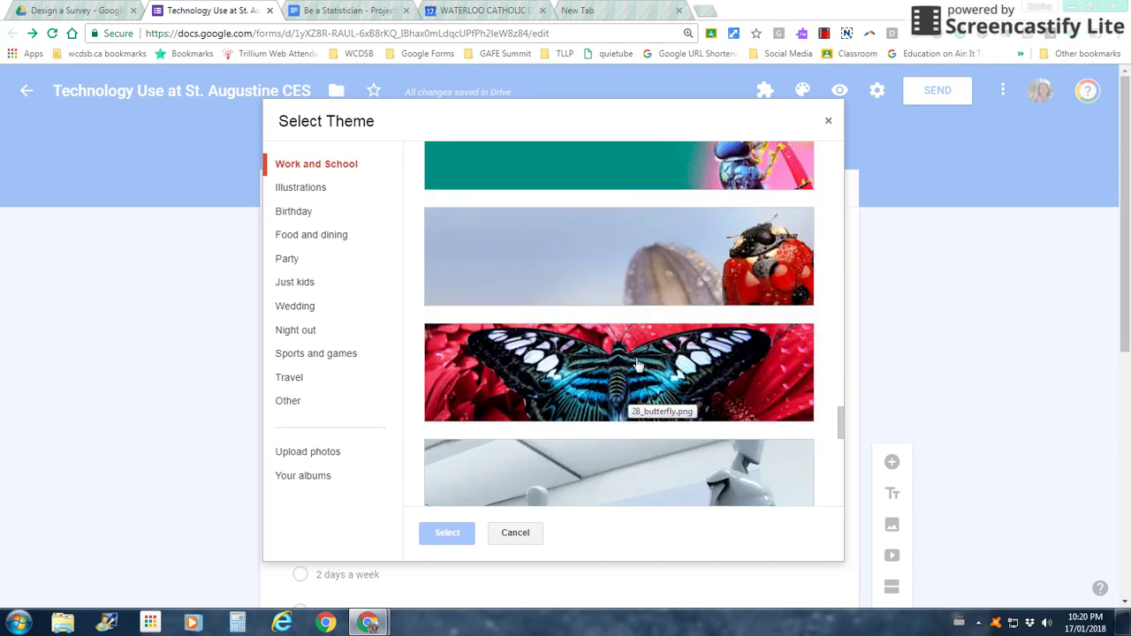
scroll(636, 374, down, 2)
scroll(635, 373, down, 1)
scroll(575, 298, down, 1)
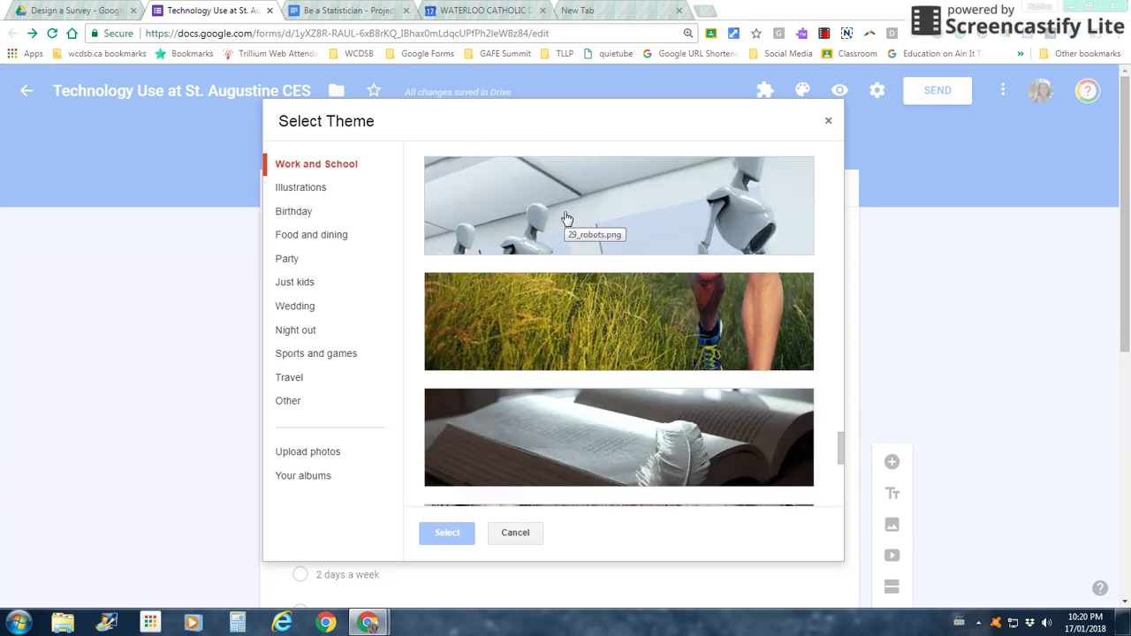
scroll(566, 218, down, 4)
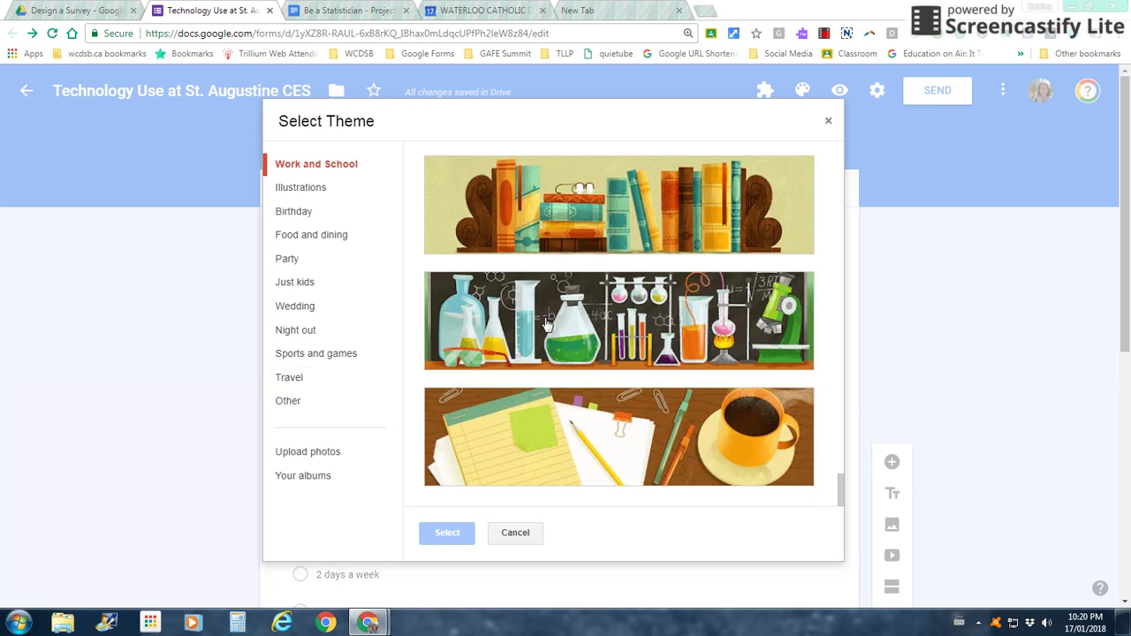
scroll(495, 345, up, 10)
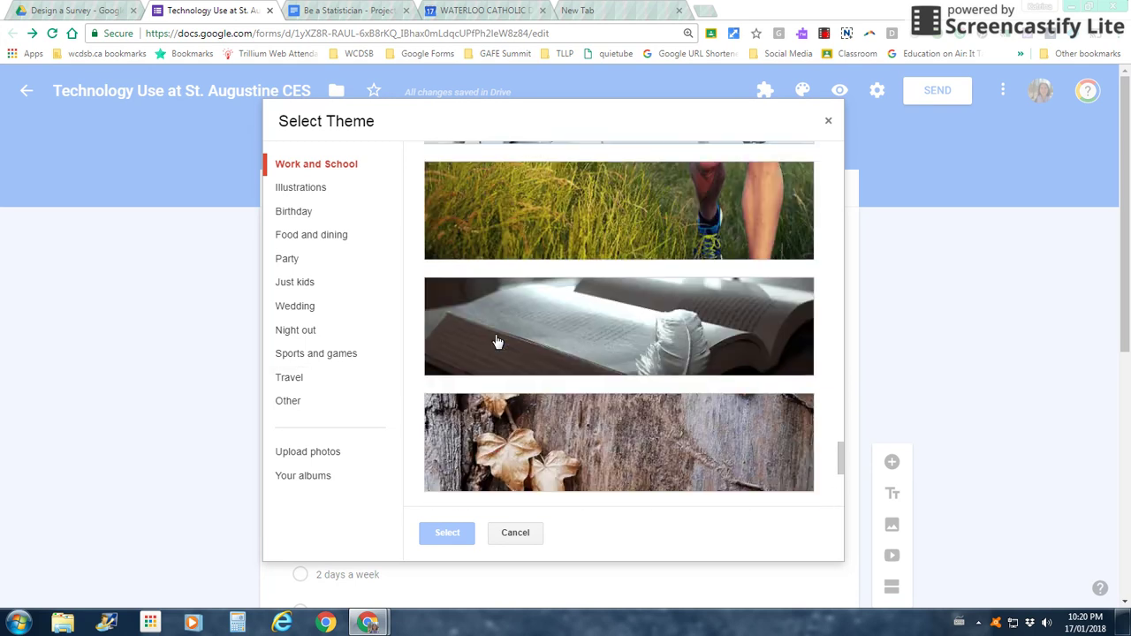
Apply the dark grey herringbone-pattern header image from the Illustrations category as the form's theme.
click(288, 188)
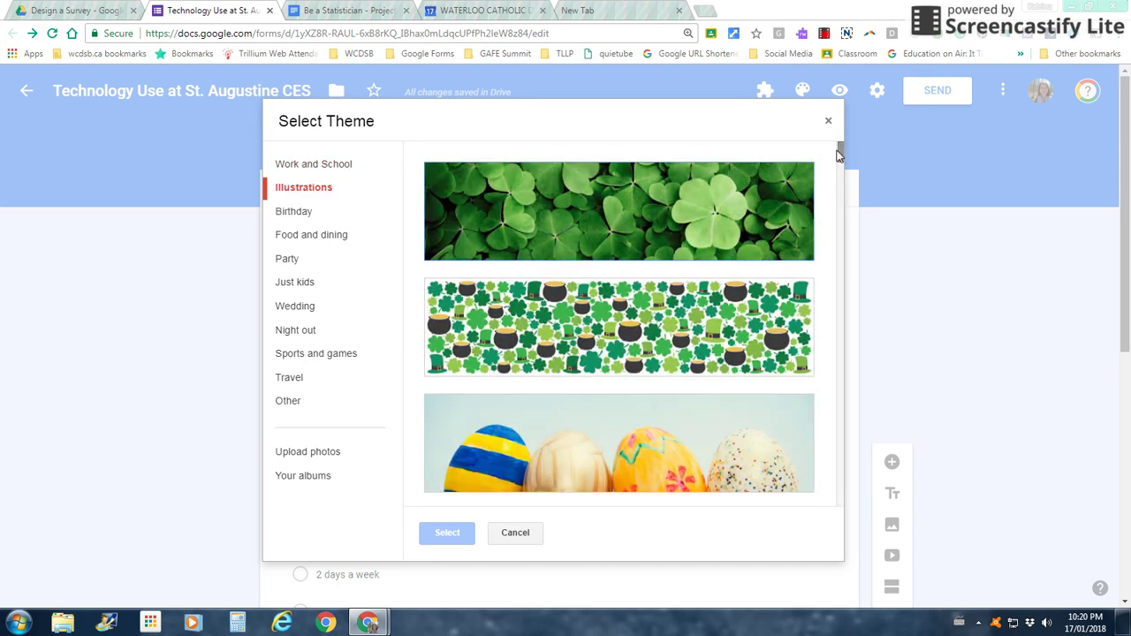
drag(840, 152, 837, 505)
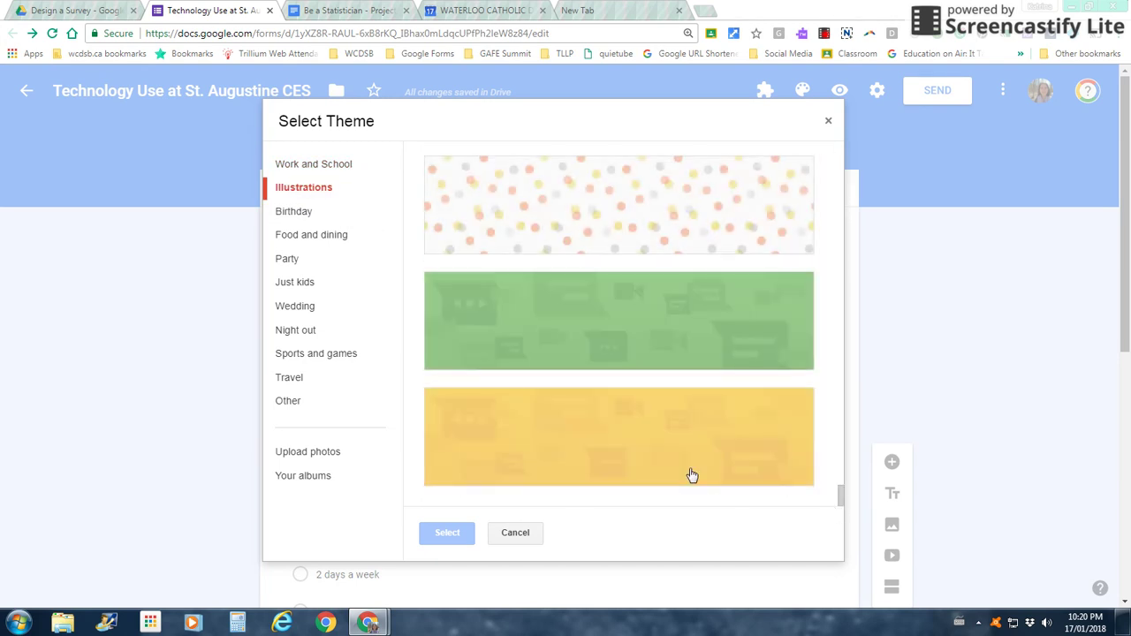
scroll(623, 425, up, 1)
scroll(623, 425, up, 5)
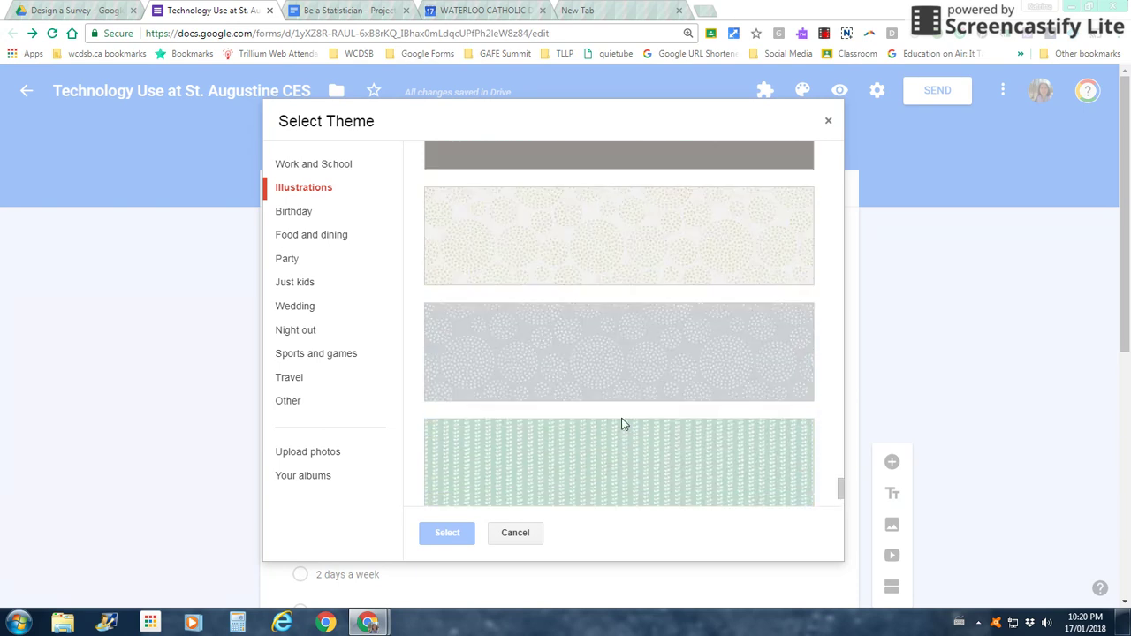
scroll(623, 425, up, 3)
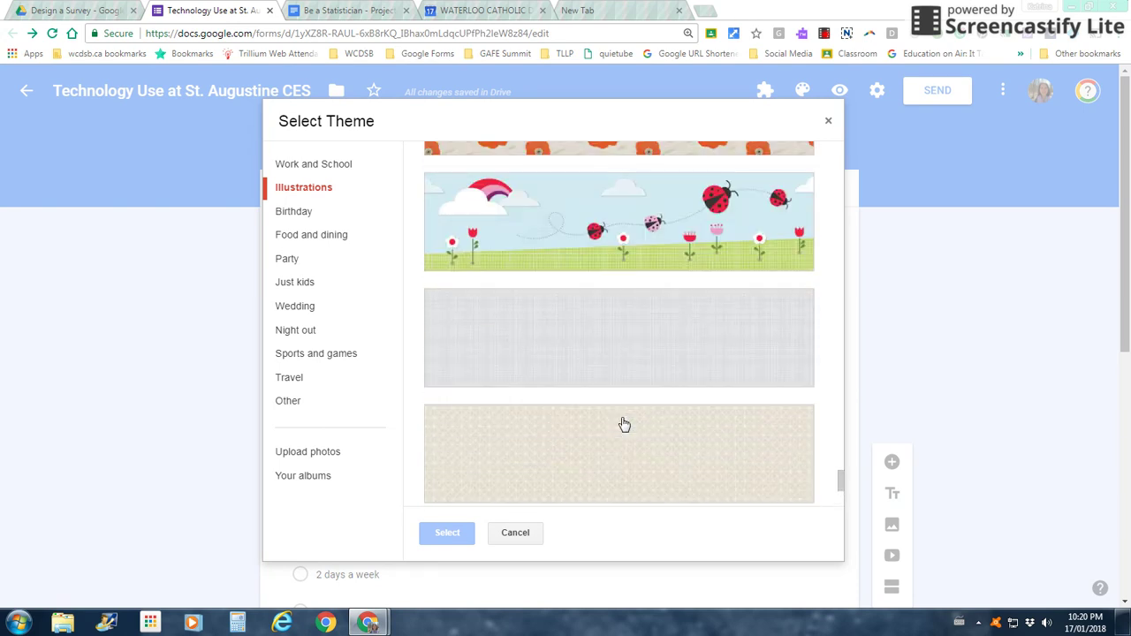
scroll(623, 425, up, 2)
scroll(624, 422, down, 6)
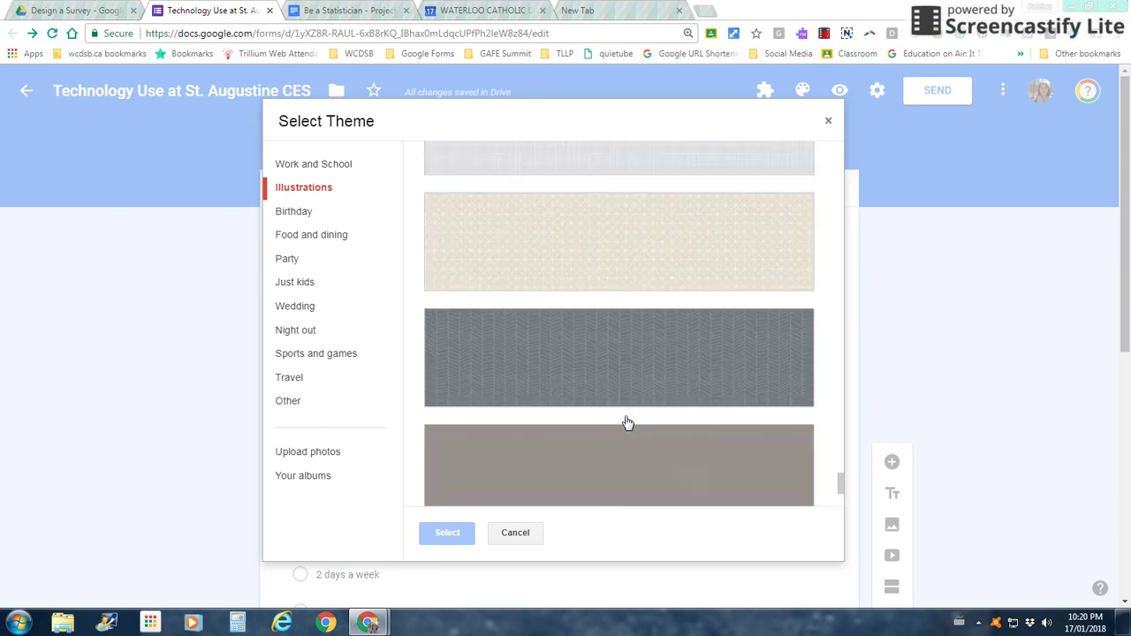
click(605, 239)
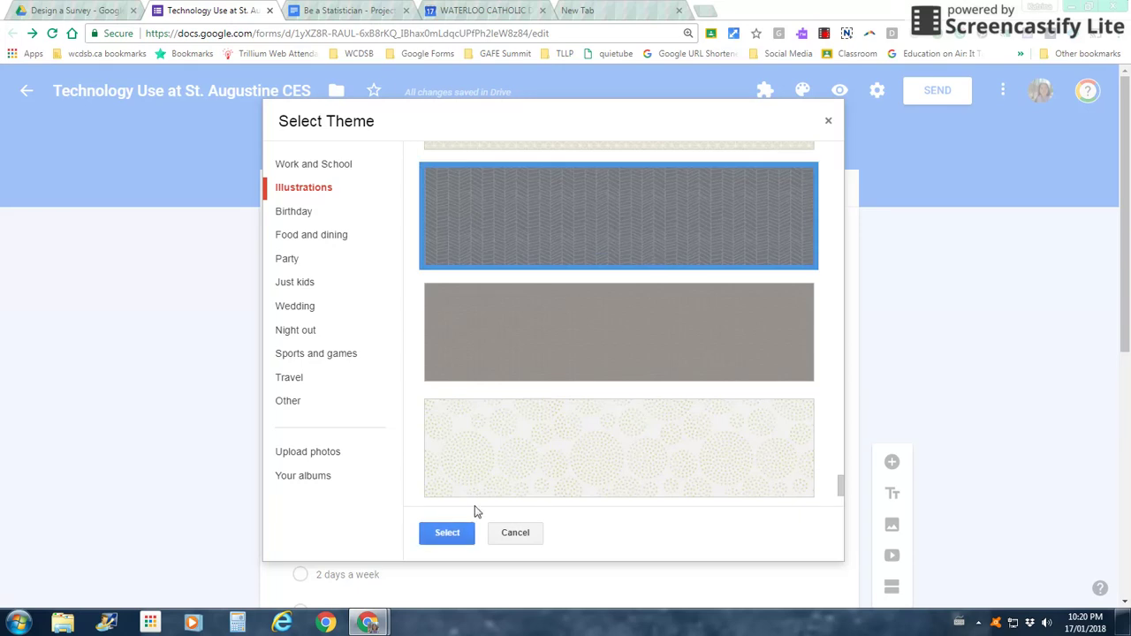
click(448, 533)
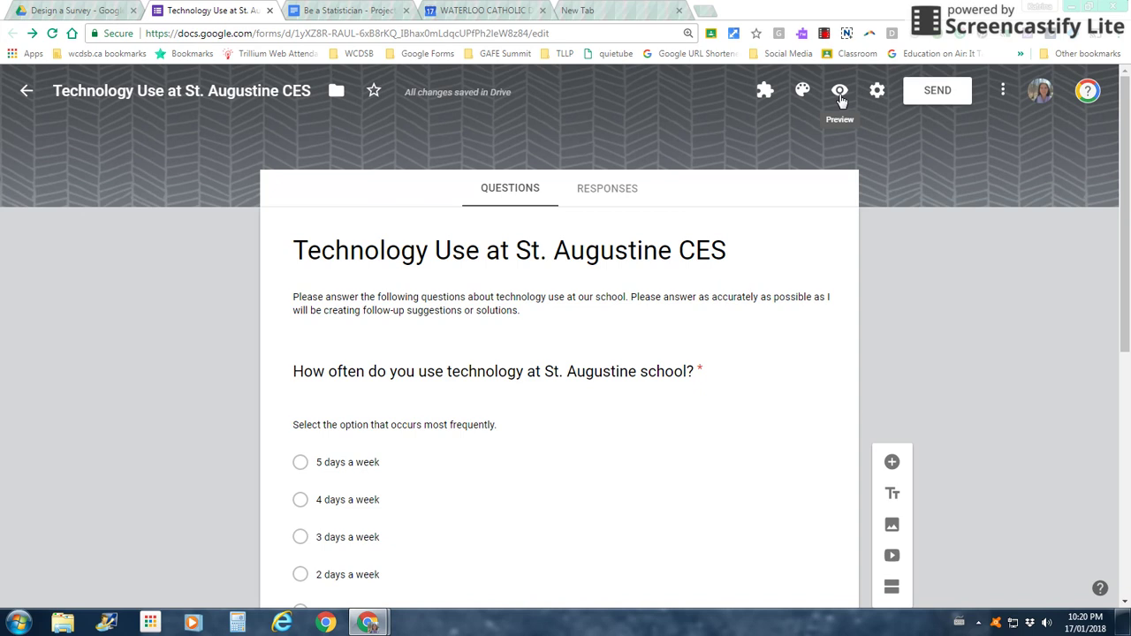
Preview the finished form as respondents see it.
click(840, 97)
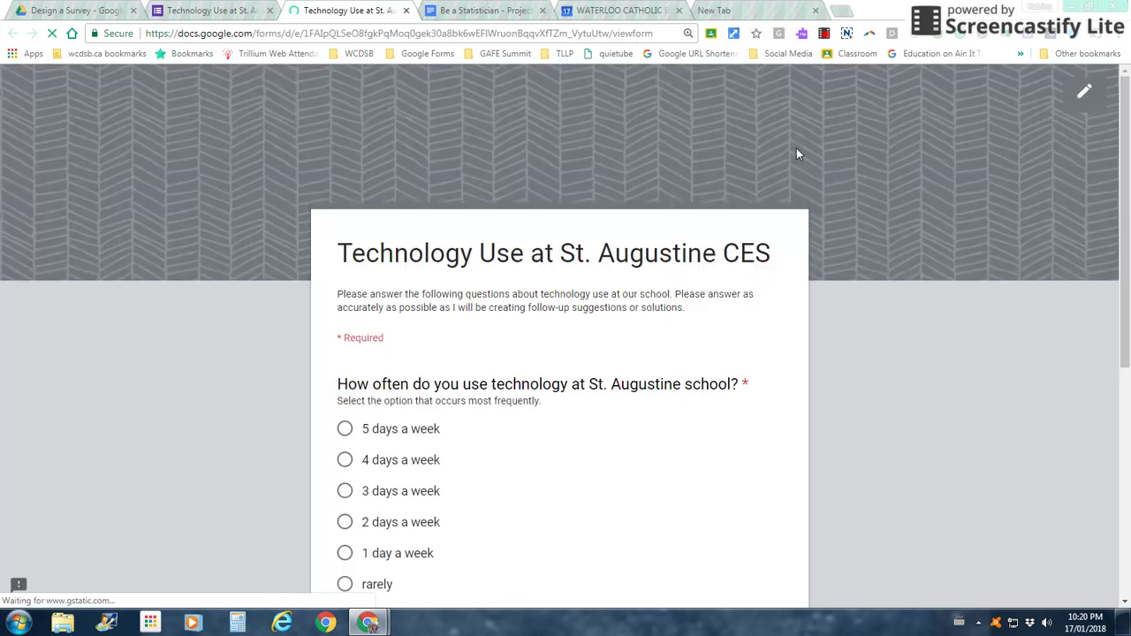
Review the previewed form from its title through both questions to the end, and close the preview.
scroll(852, 212, down, 1)
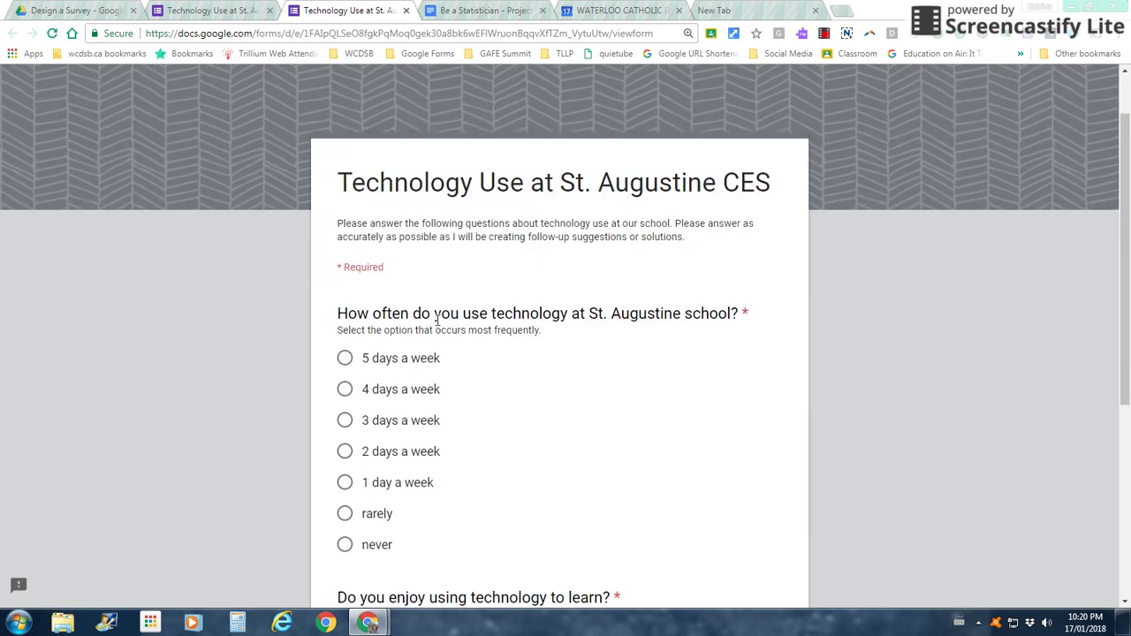
scroll(436, 322, down, 3)
scroll(403, 411, down, 2)
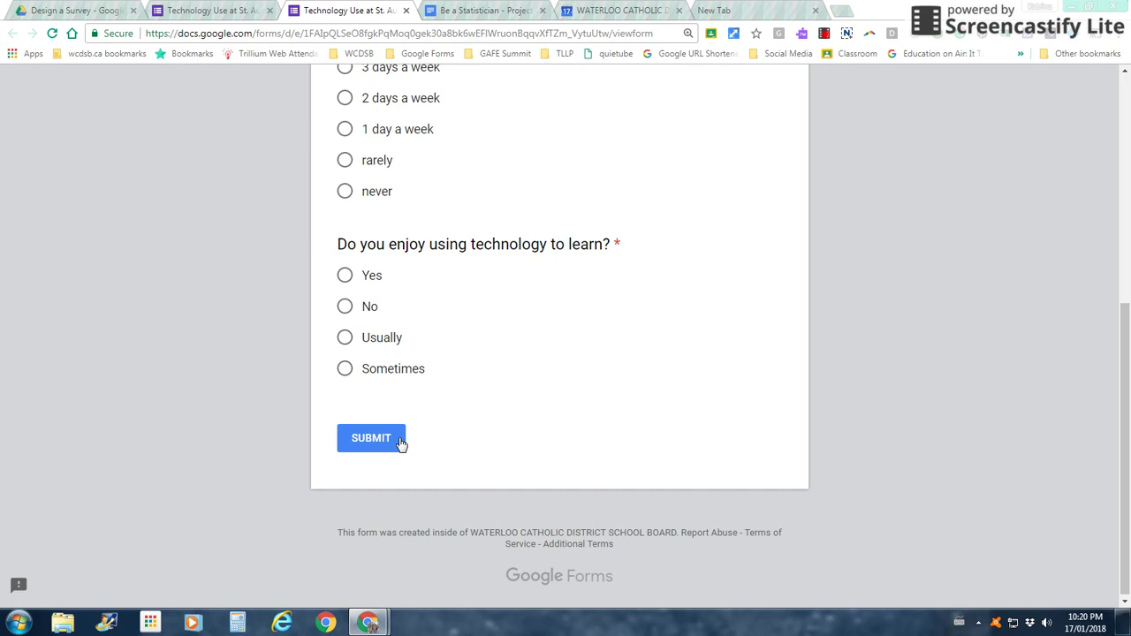
click(401, 440)
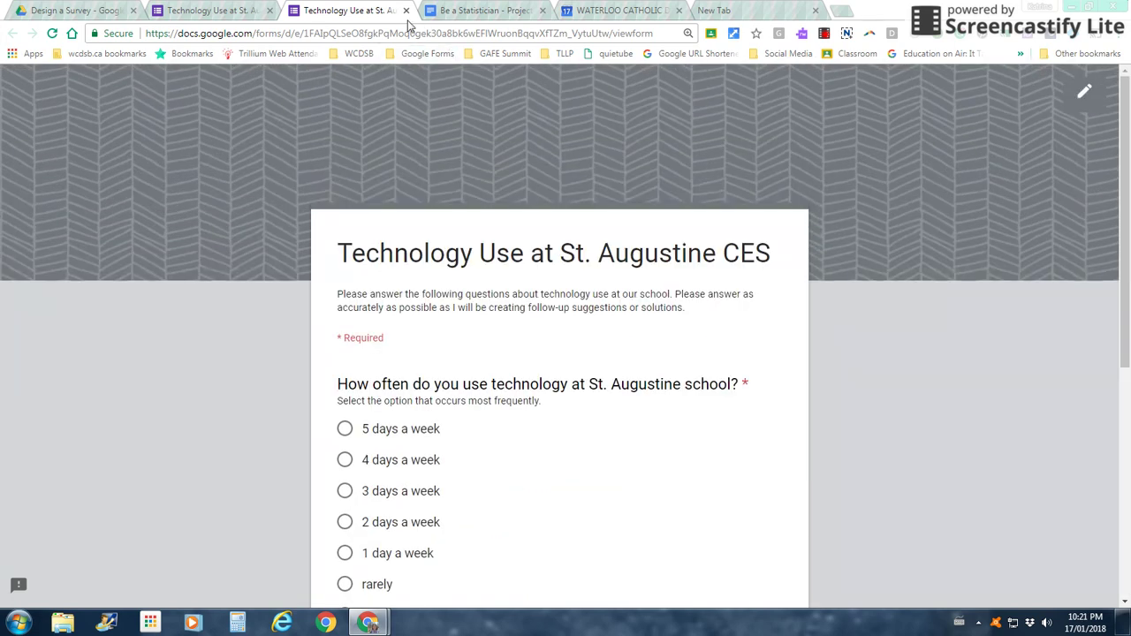
click(405, 11)
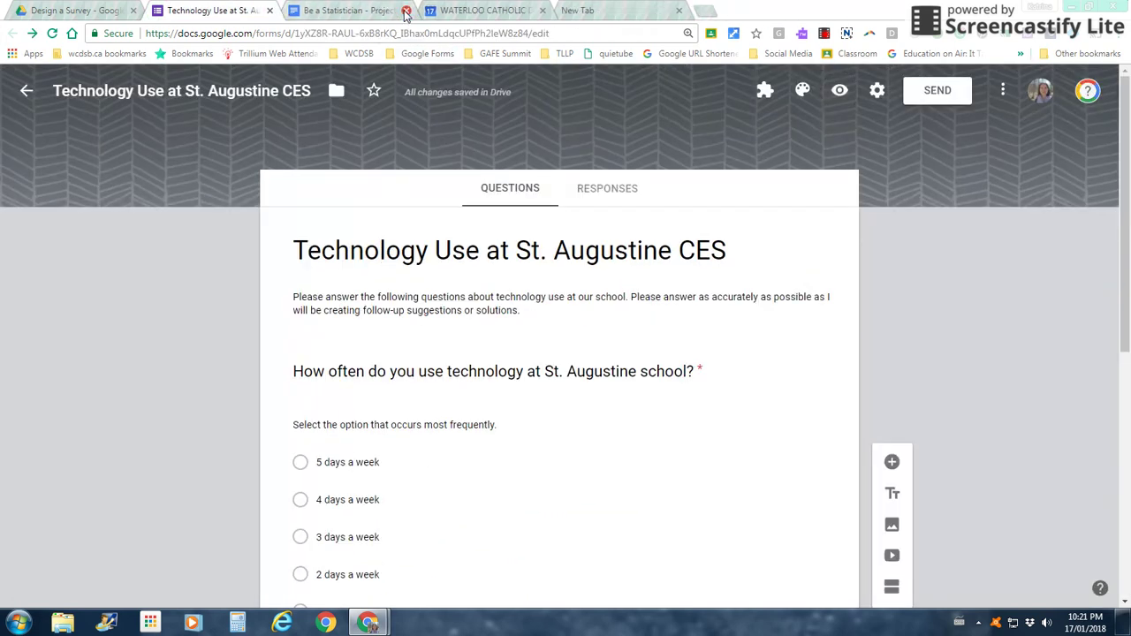
Remove the sign-in restriction to WATERLOO CATHOLIC DISTRICT SCHOOL BOARD users in the form's general settings and save them.
scroll(543, 391, down, 3)
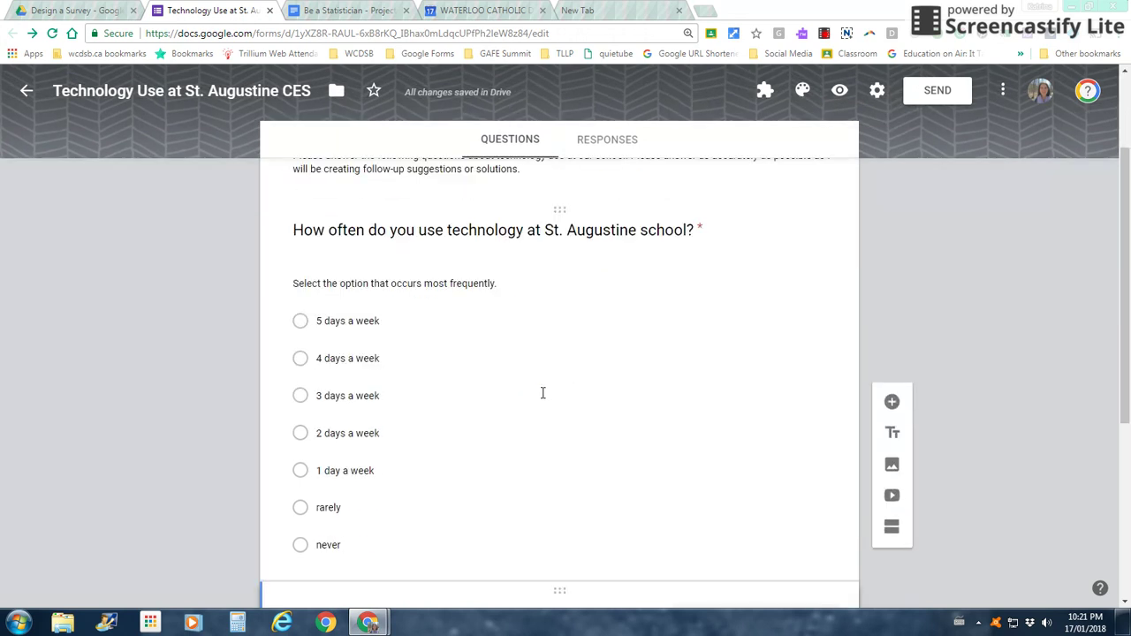
scroll(541, 391, up, 3)
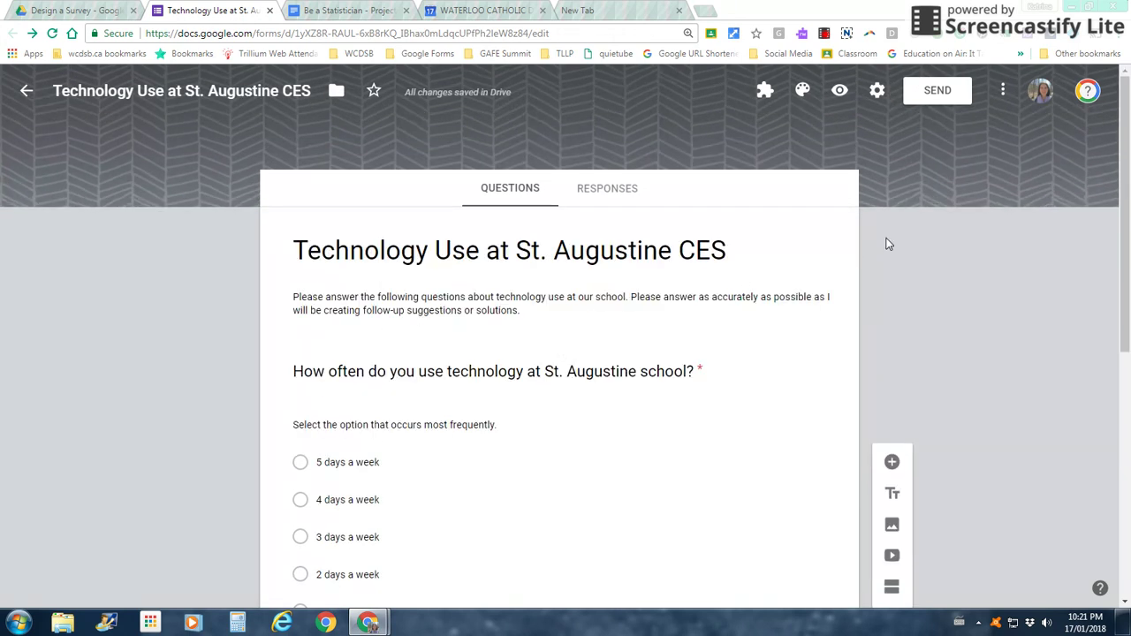
click(877, 93)
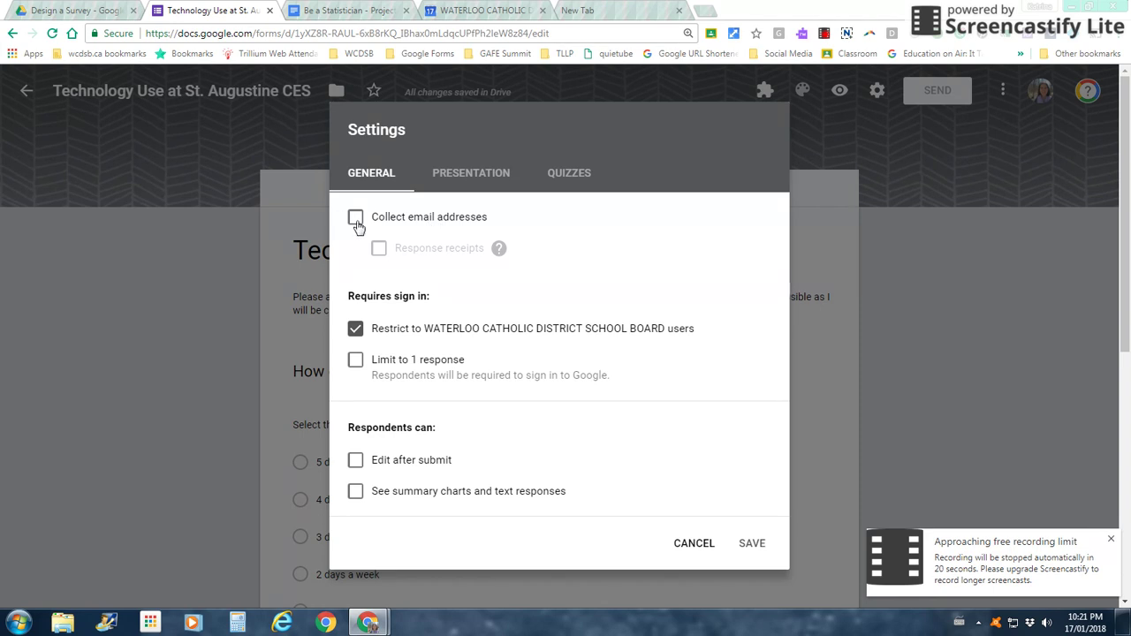
click(356, 335)
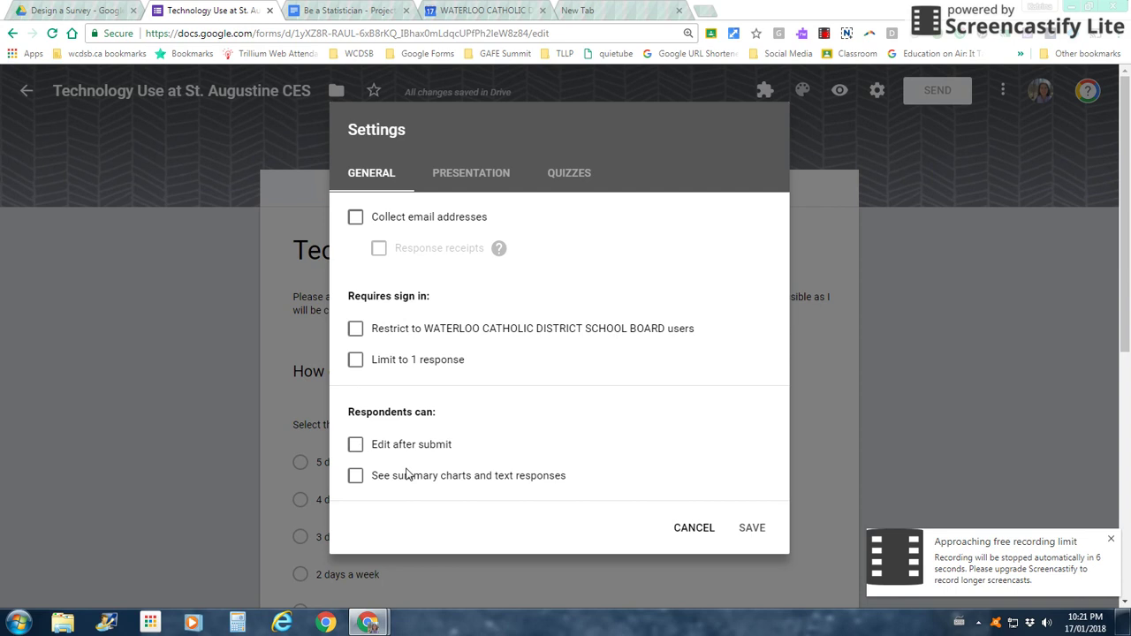
click(751, 533)
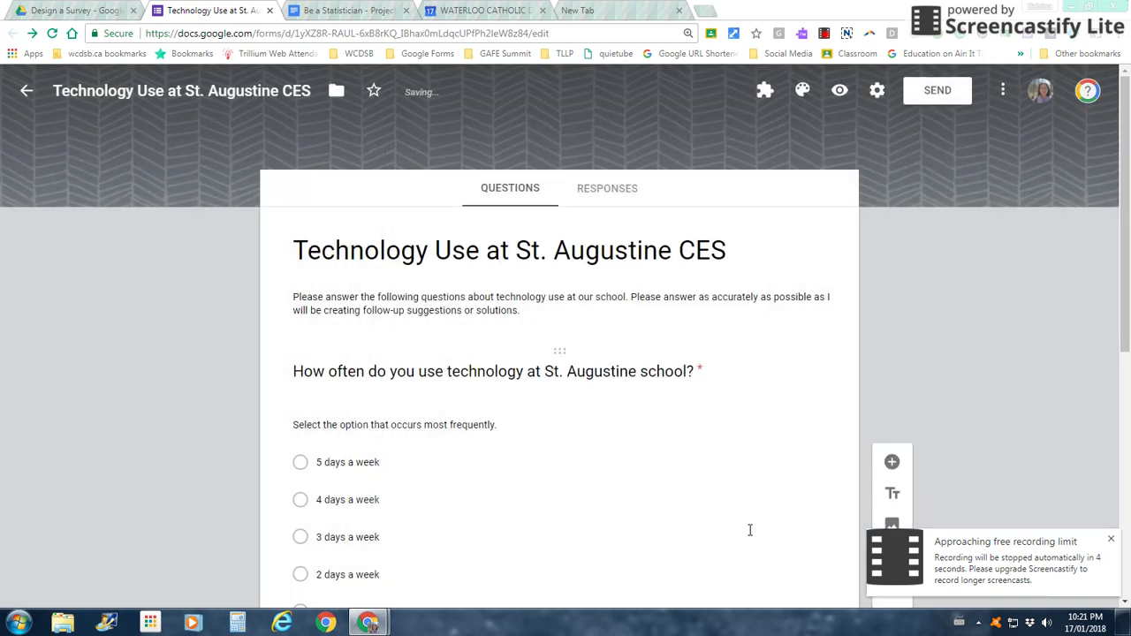